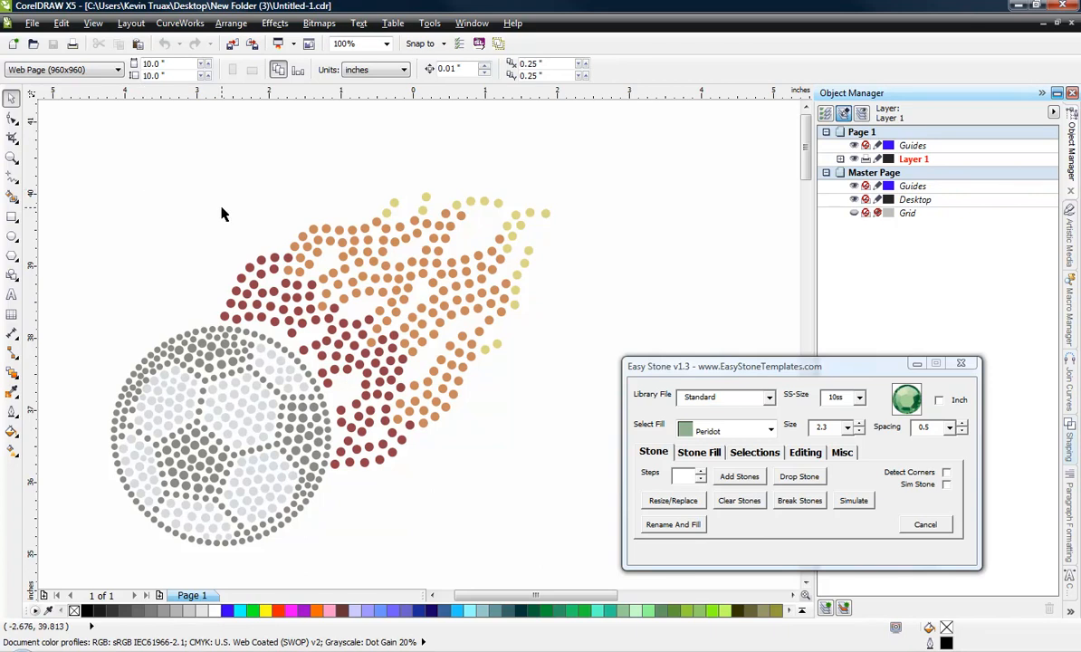
# Step: Select the entire flaming soccer ball stone design and open Easy Stone's EPS export settings
pyautogui.scroll(-1, 222, 213)
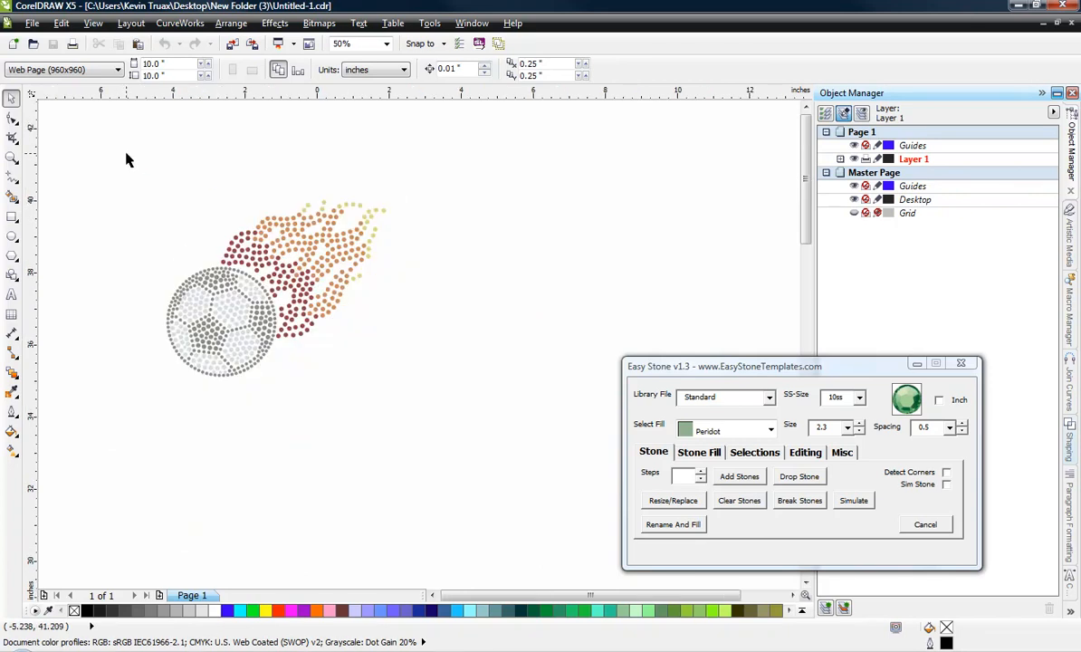
pyautogui.moveTo(111, 152); pyautogui.dragTo(451, 436)
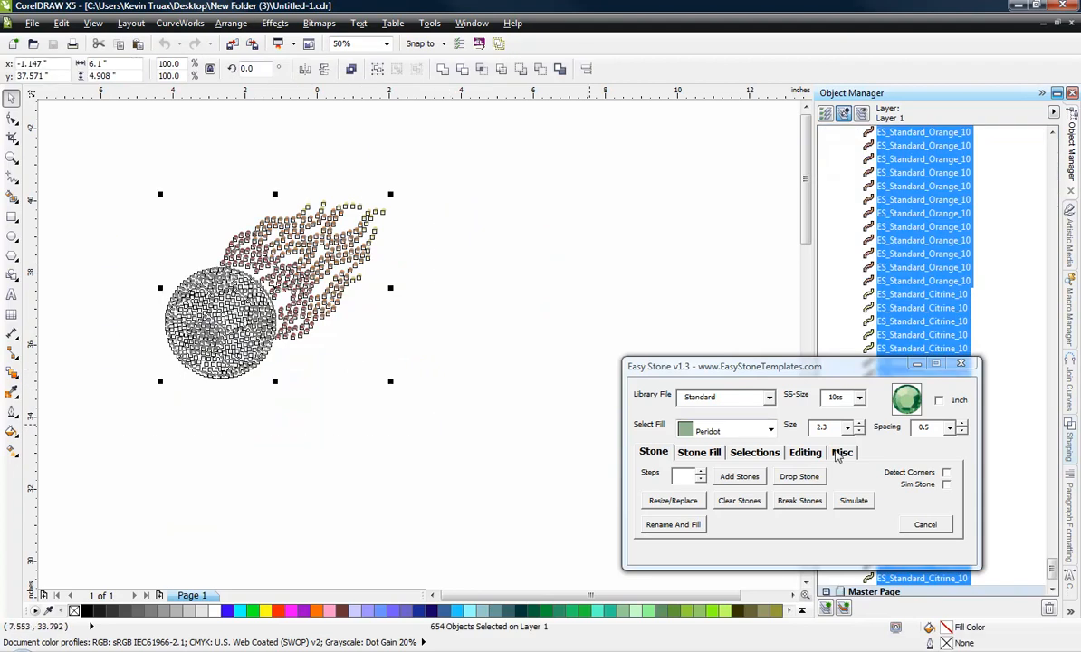
pyautogui.click(841, 454)
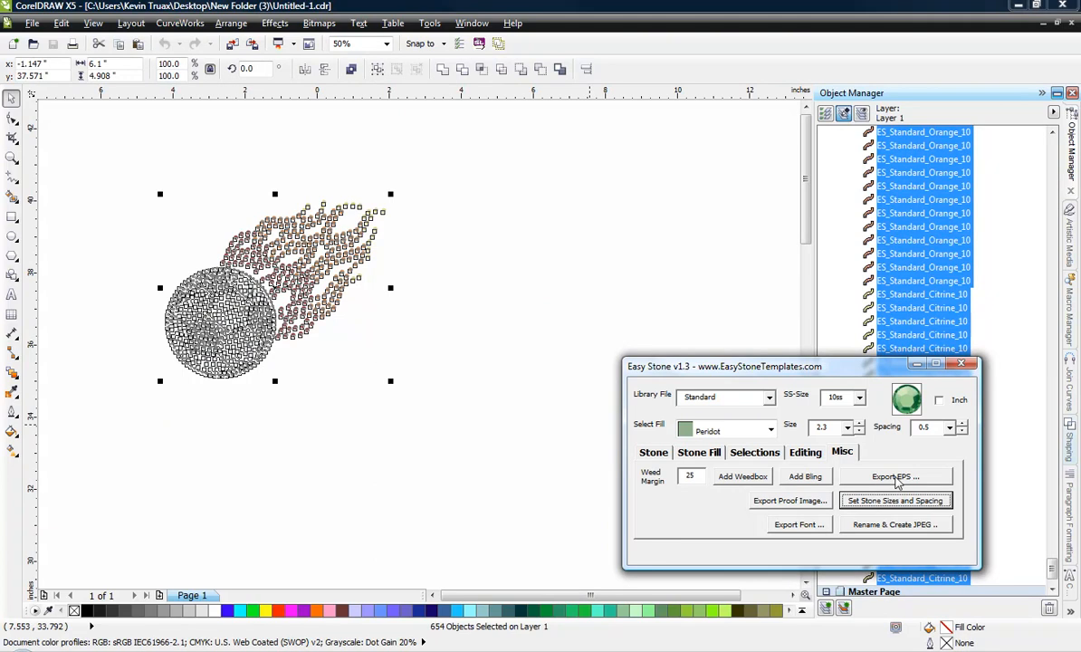
pyautogui.click(897, 479)
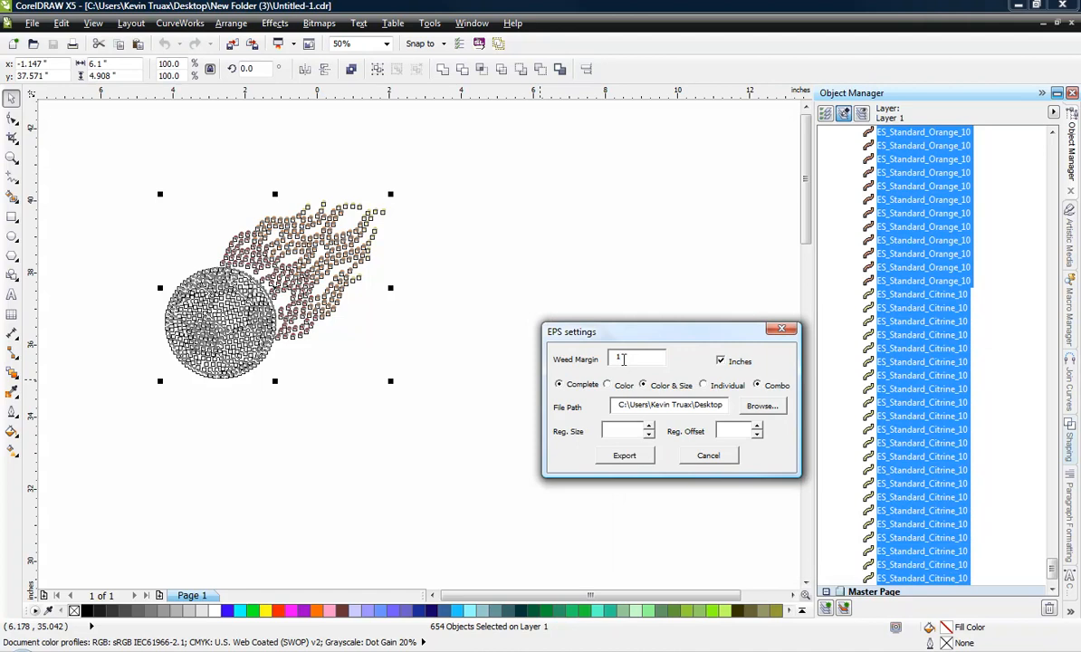
# Step: Export the selected design as EPS with a 1-inch weed margin and the Complete and Combo options, leaving nothing selected
pyautogui.doubleClick(622, 357)
pyautogui.click(559, 385)
pyautogui.click(757, 386)
pyautogui.click(607, 385)
pyautogui.click(758, 386)
pyautogui.click(560, 389)
pyautogui.click(759, 386)
pyautogui.click(758, 385)
pyautogui.click(631, 457)
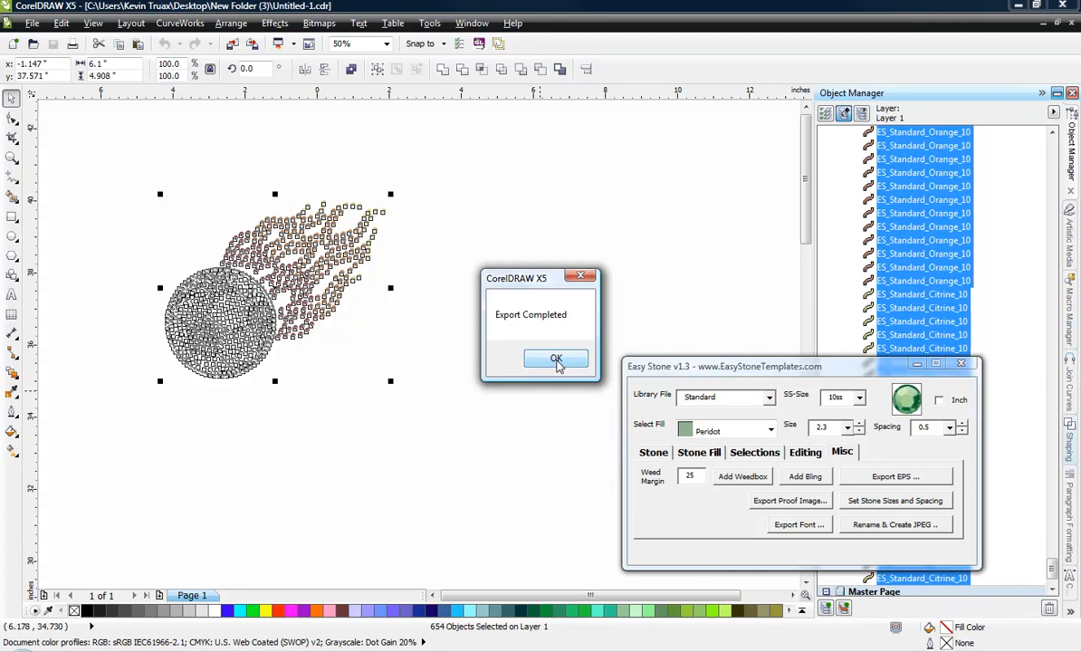
pyautogui.click(556, 359)
pyautogui.click(350, 359)
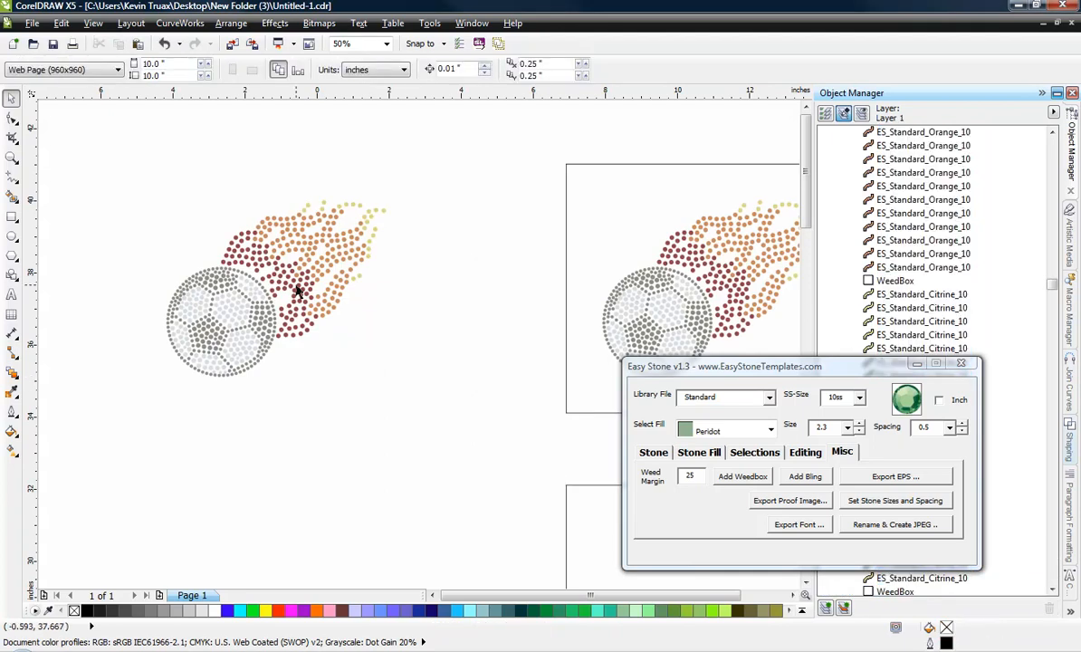
# Step: Move the generated column of weedboxed layouts clear of the page, centred at about X 31.3 in, Y 16.1 in
pyautogui.scroll(-3, 301, 288)
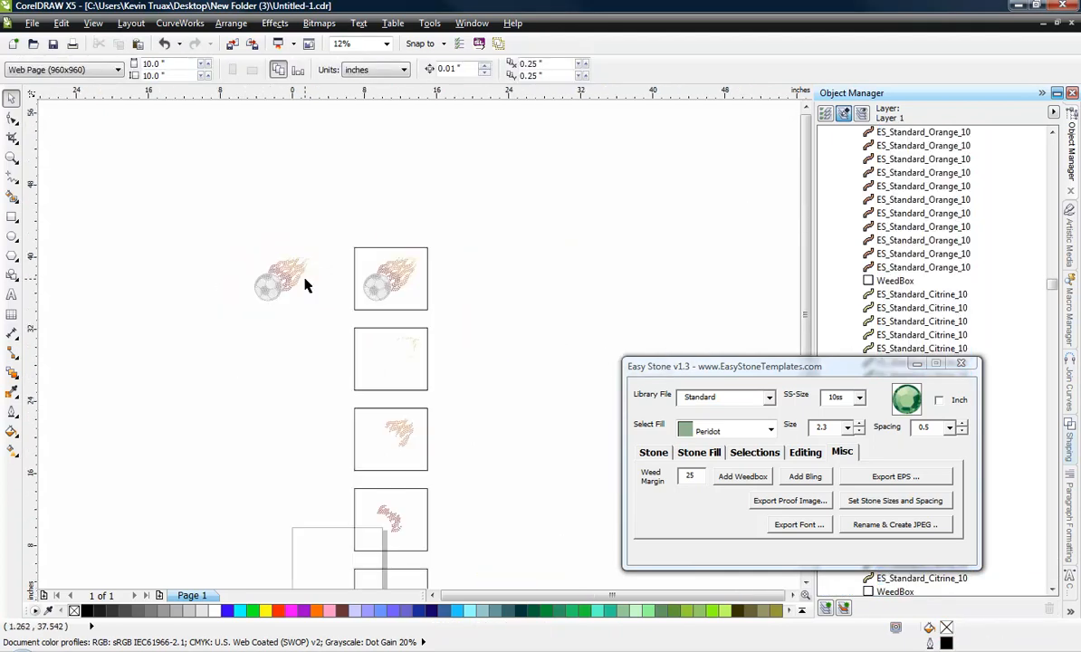
pyautogui.scroll(-2, 305, 285)
pyautogui.moveTo(399, 234); pyautogui.dragTo(318, 525)
pyautogui.moveTo(355, 481); pyautogui.dragTo(447, 478)
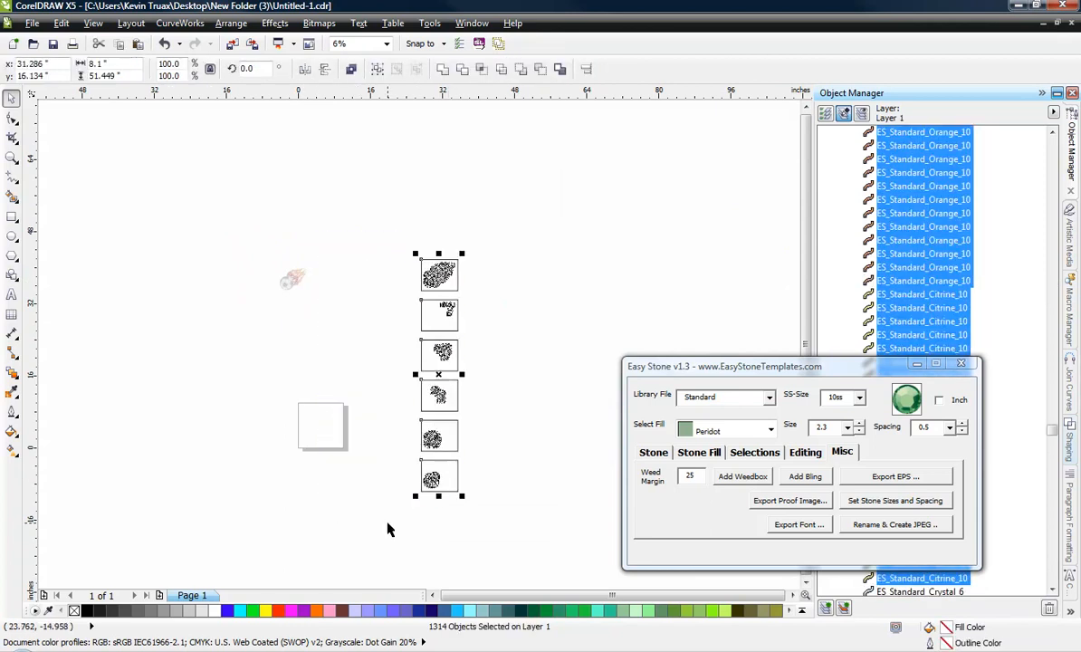
pyautogui.click(388, 529)
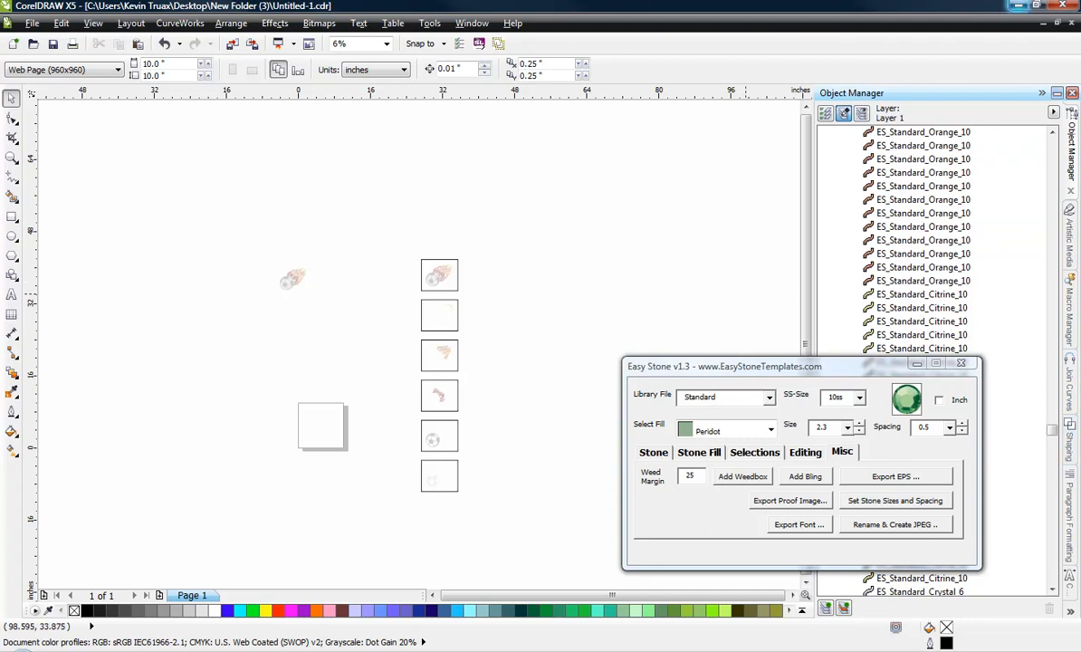
# Step: Minimize the open programs and place the exported Untitled-1.eps and Untitled-11.eps together in a second icon column on the desktop
pyautogui.click(1018, 5)
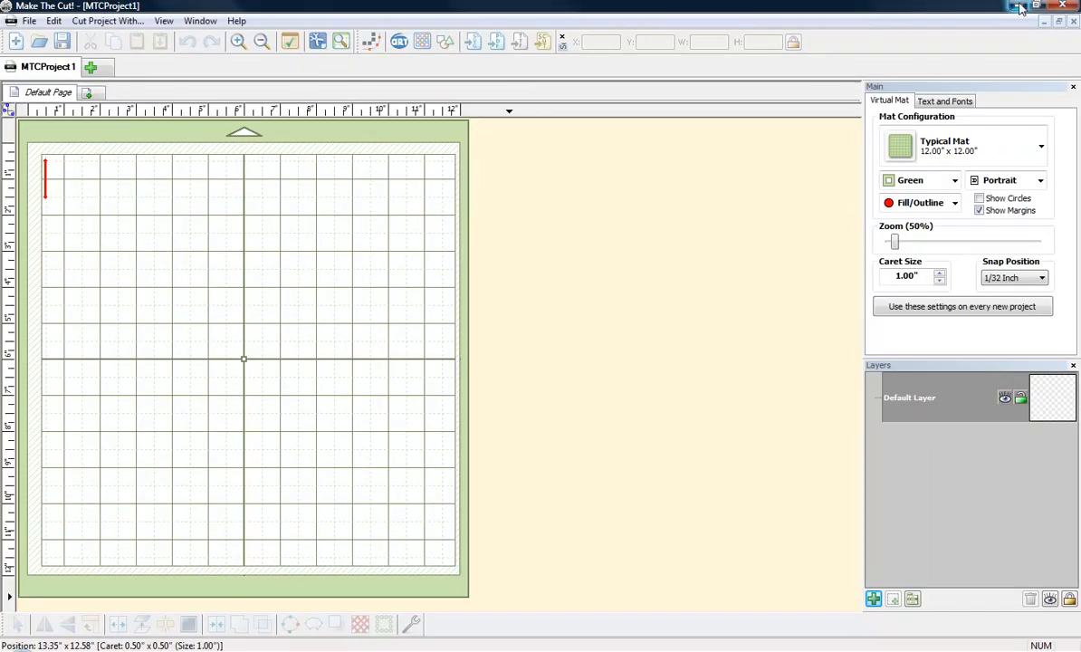
pyautogui.click(1019, 6)
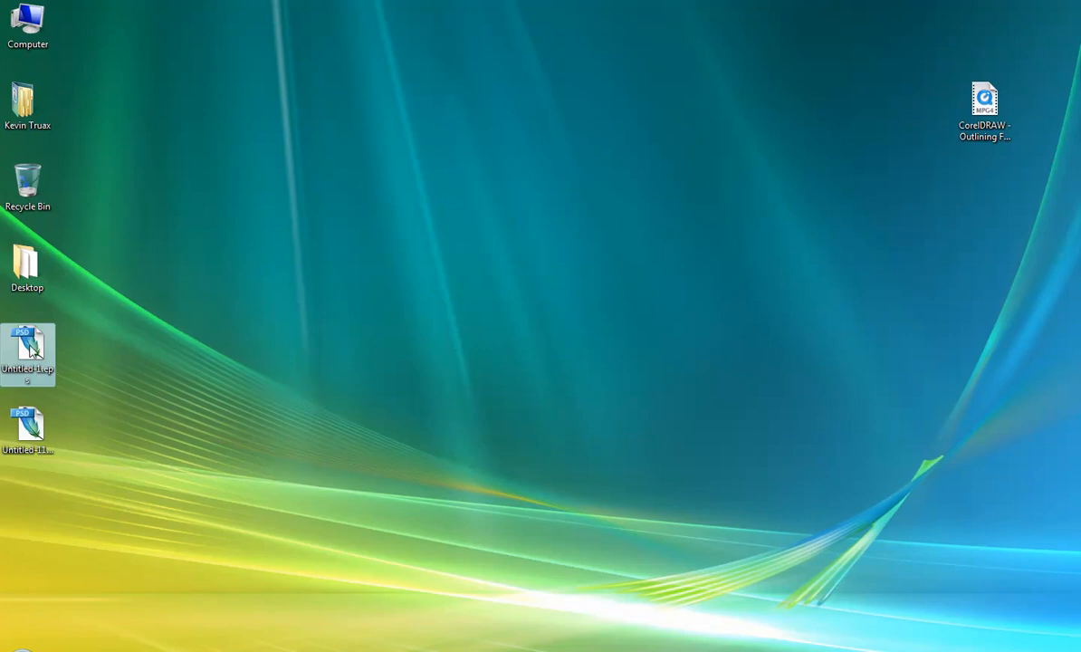
pyautogui.moveTo(32, 348); pyautogui.dragTo(106, 289)
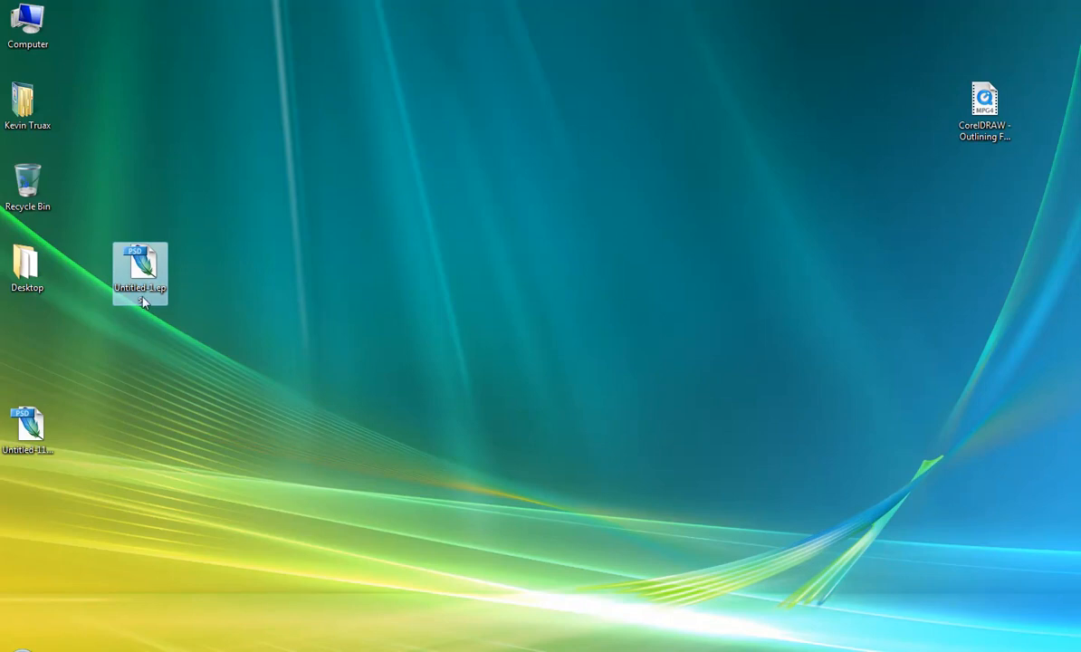
pyautogui.click(30, 430)
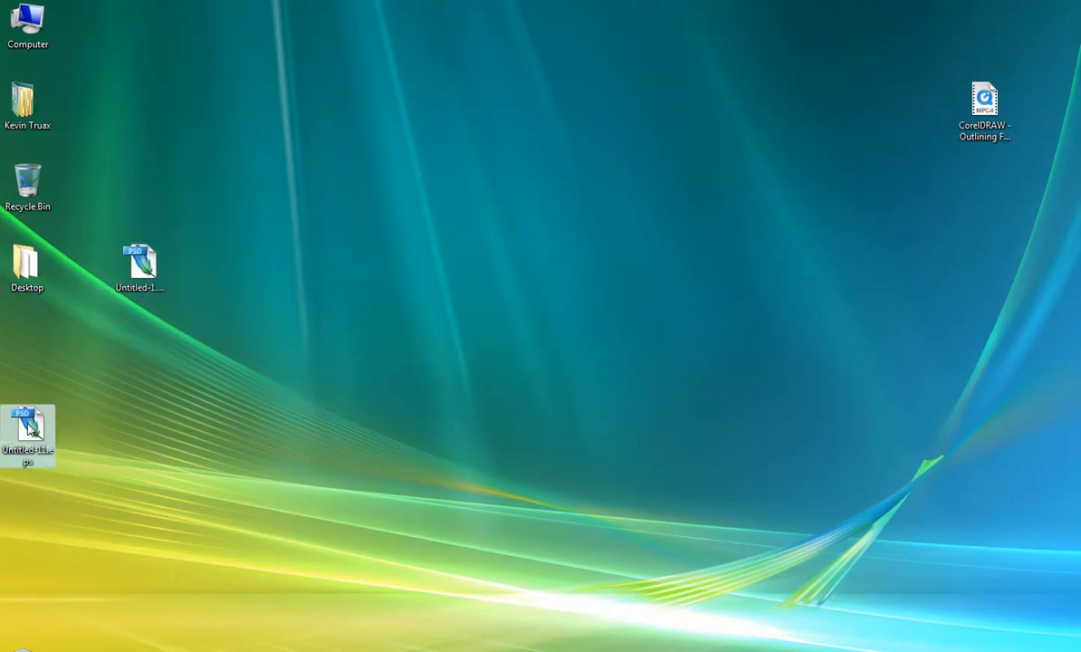
pyautogui.moveTo(30, 430); pyautogui.dragTo(135, 358)
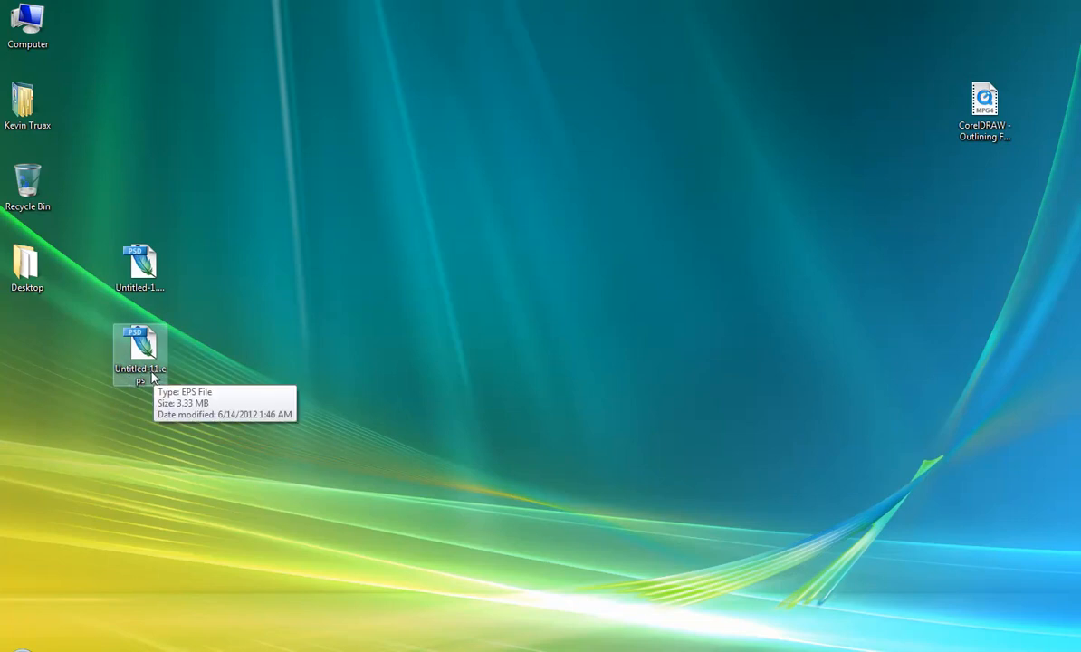
# Step: Bring Untitled-1.eps into the CorelDRAW document to check the complete template, and delete the imported group
pyautogui.moveTo(140, 264); pyautogui.dragTo(595, 249)
pyautogui.click(489, 403)
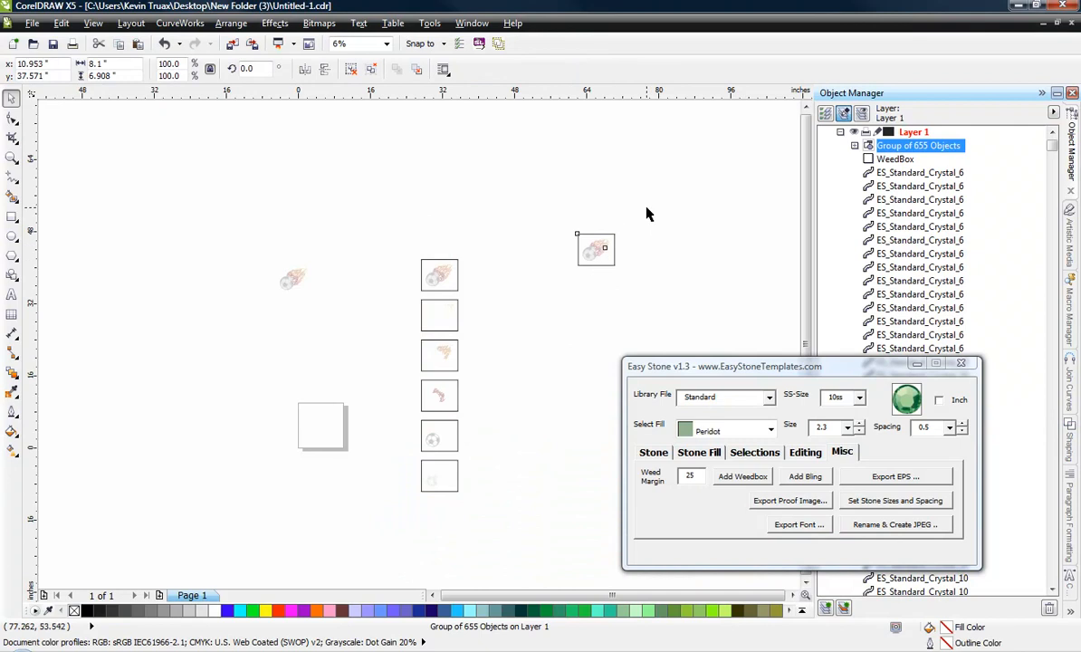
pyautogui.moveTo(662, 204); pyautogui.dragTo(556, 294)
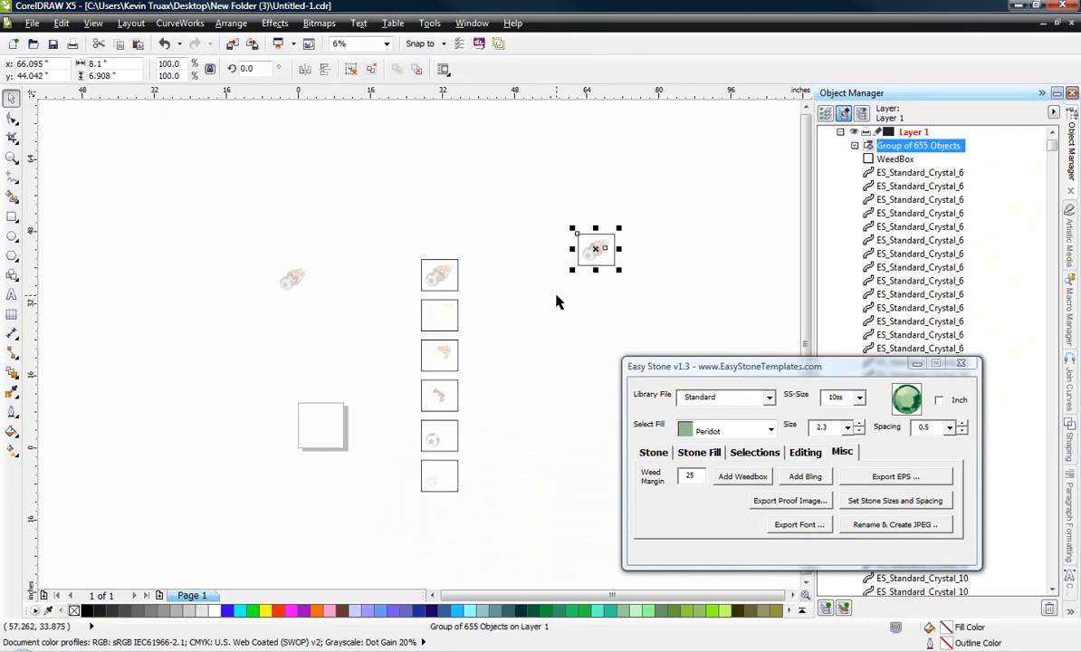
pyautogui.press('Delete')
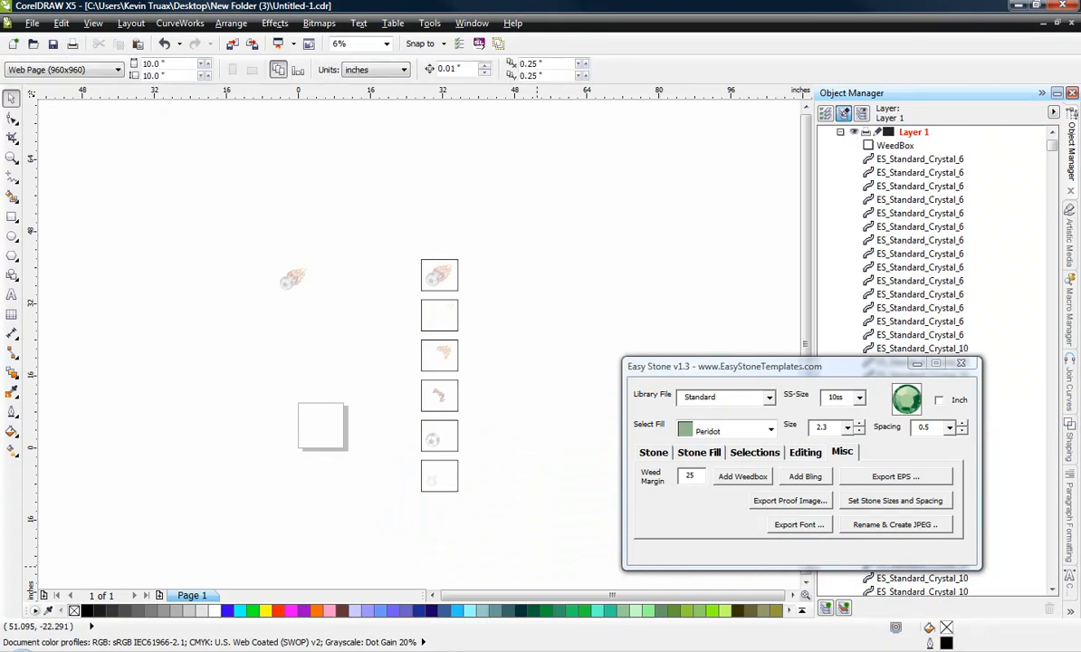
# Step: Switch to Make The Cut! and import the vector file Untitled-1.eps from the Desktop
pyautogui.hotkey('alt', 'Tab')
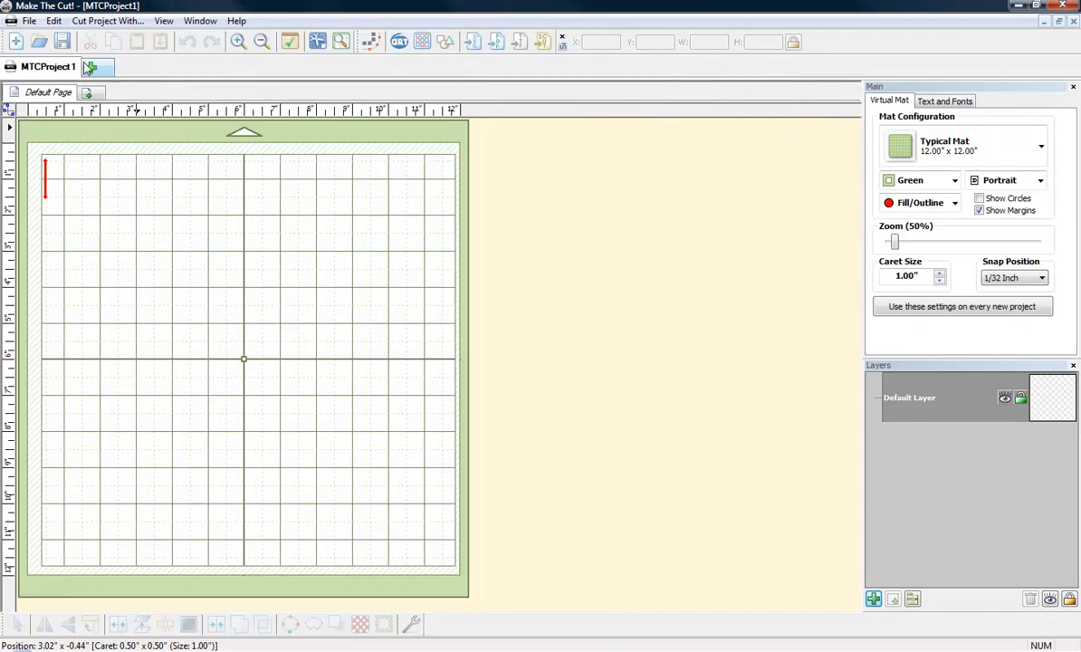
pyautogui.click(27, 21)
pyautogui.moveTo(67, 152)
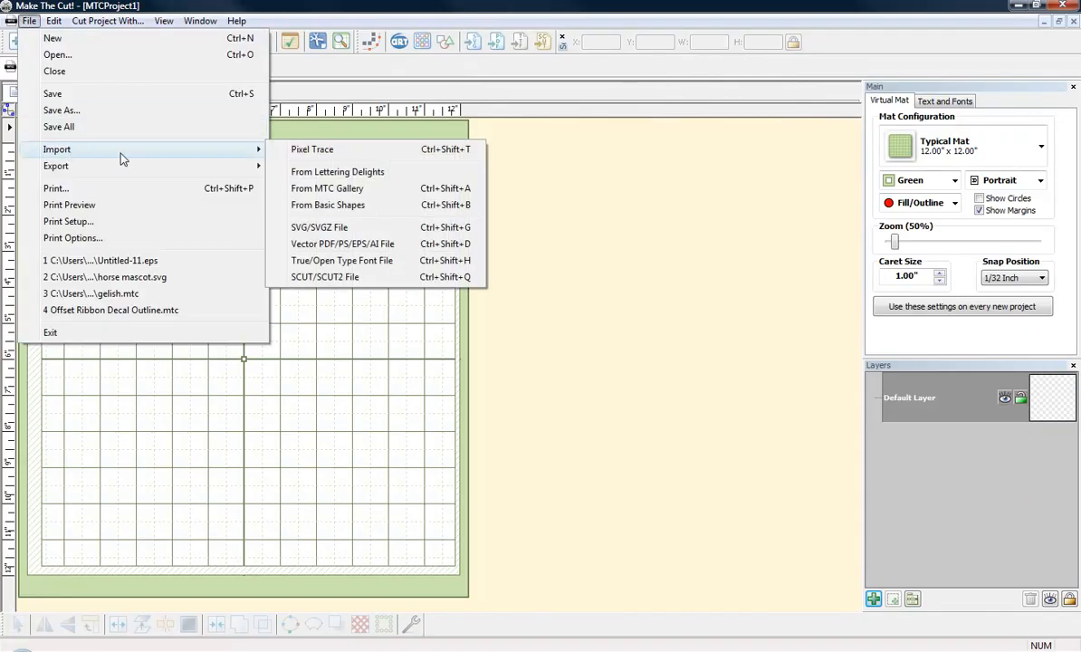
pyautogui.click(335, 244)
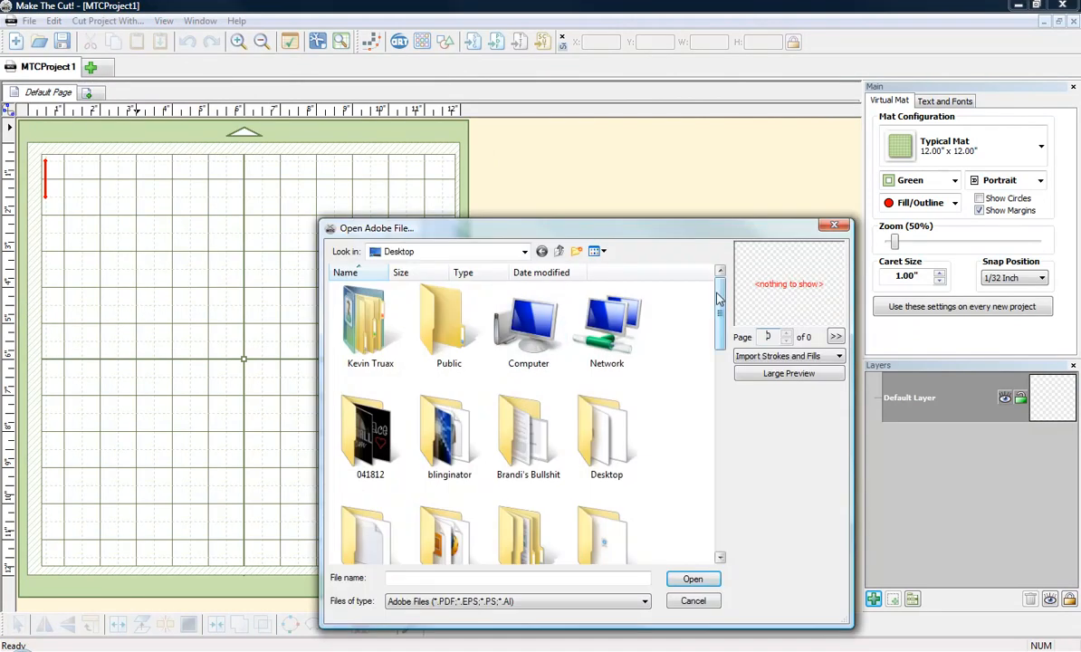
pyautogui.moveTo(721, 319); pyautogui.dragTo(733, 515)
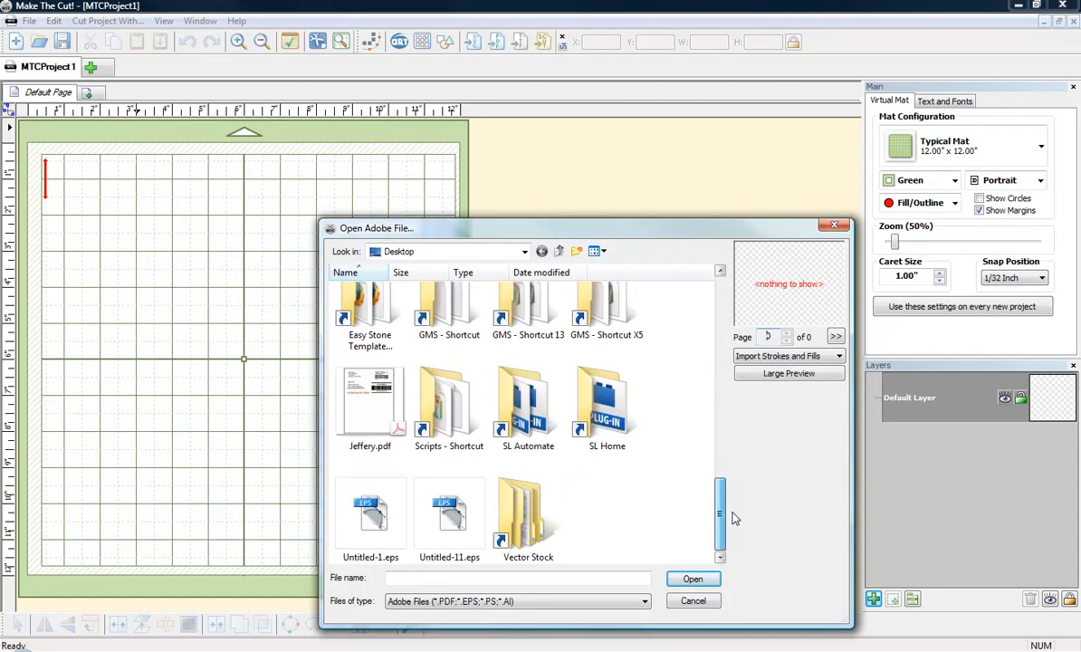
pyautogui.click(368, 498)
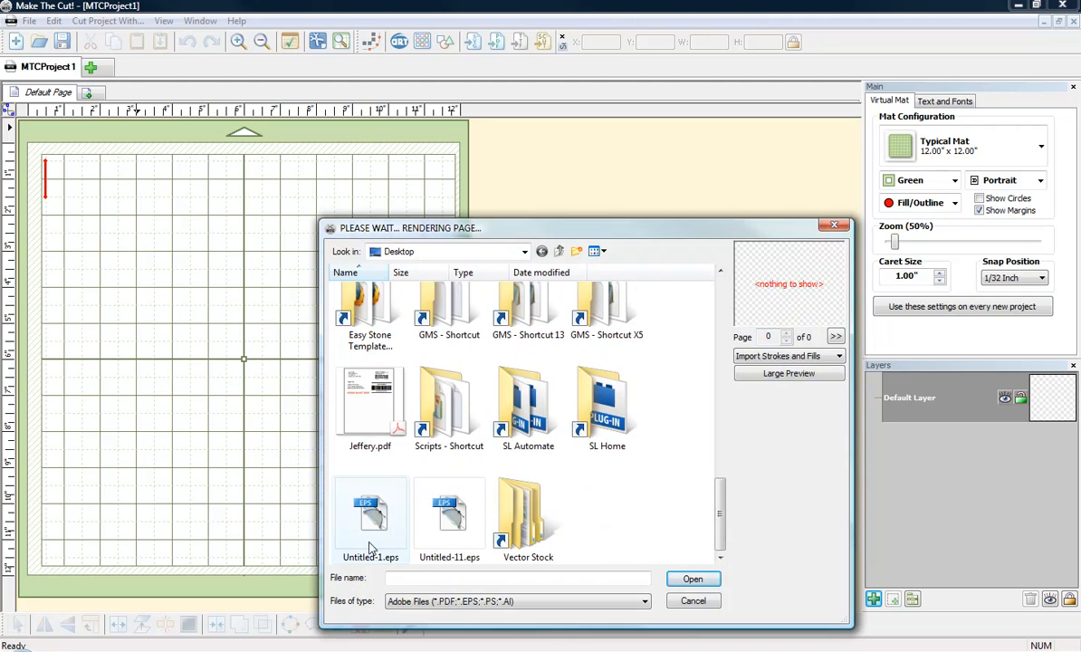
pyautogui.click(692, 583)
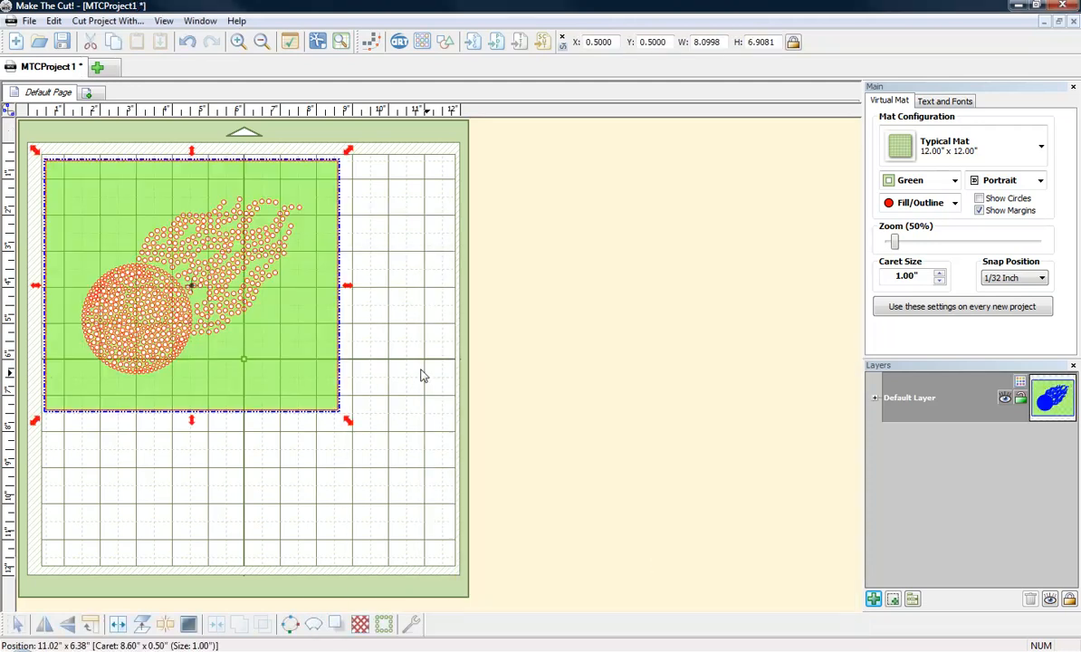
# Step: Move the imported complete soccer ball template to the middle of the mat to view it, and delete it
pyautogui.moveTo(290, 385); pyautogui.dragTo(340, 424)
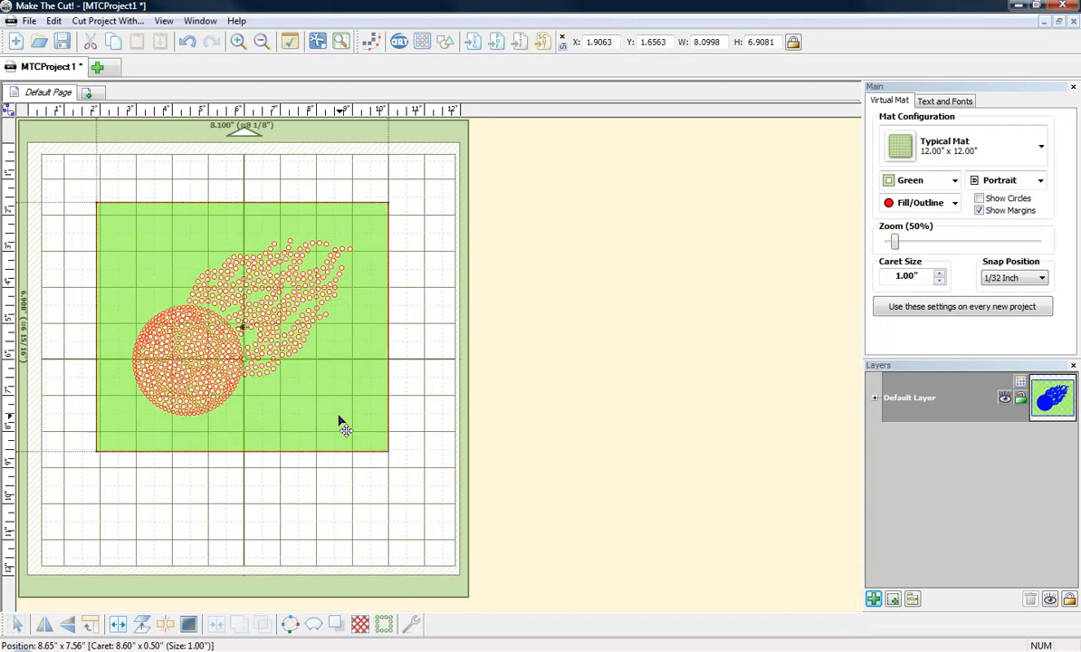
pyautogui.click(302, 508)
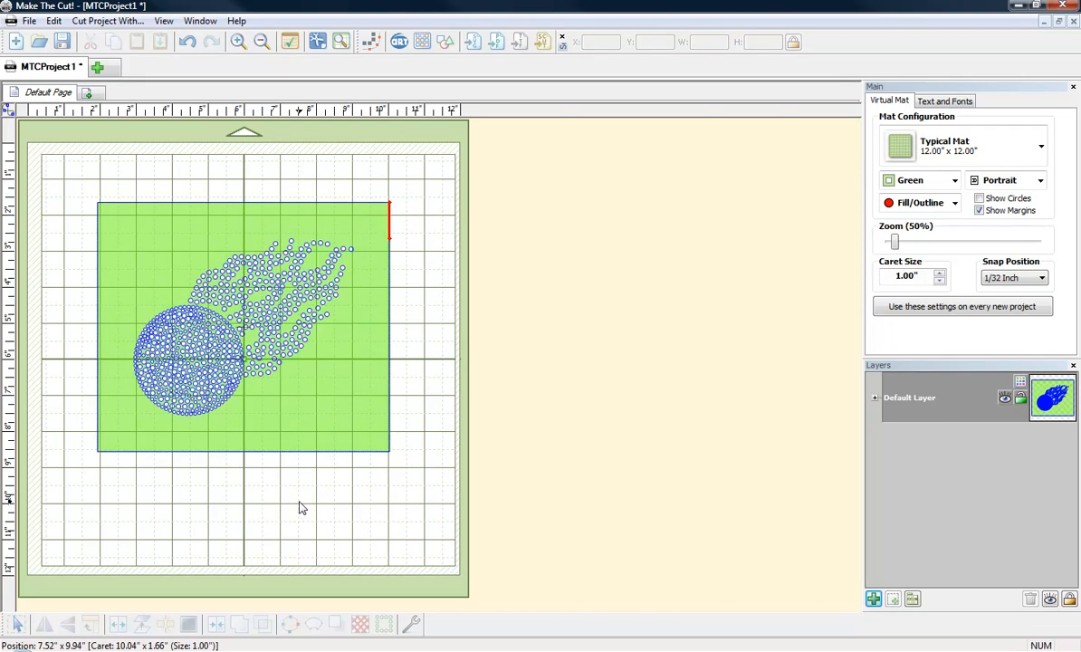
pyautogui.click(310, 439)
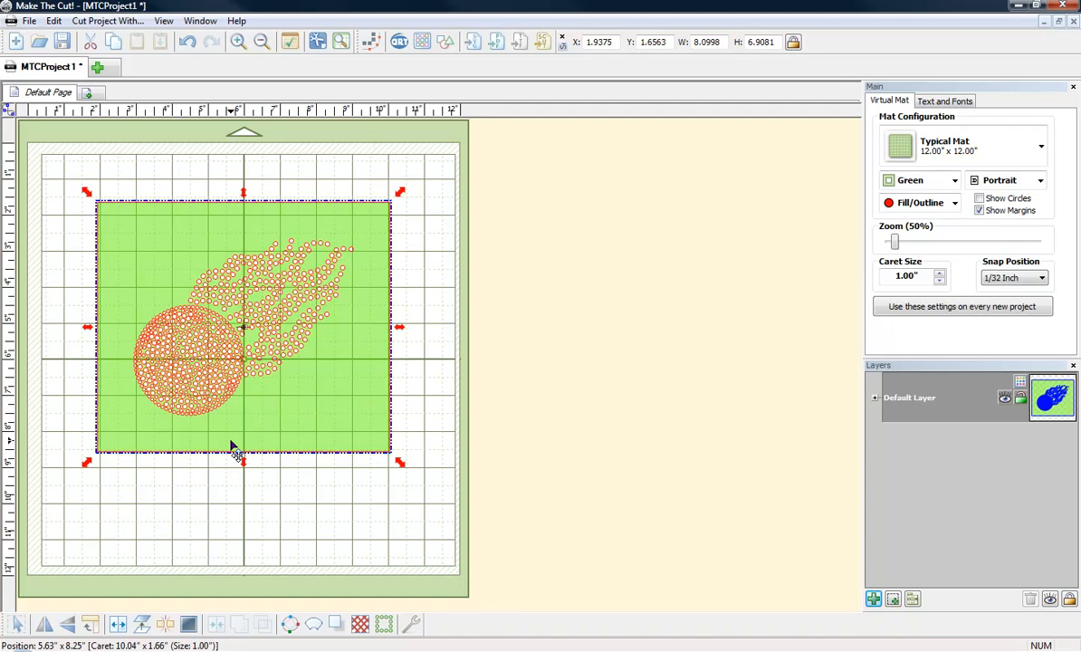
pyautogui.press('Delete')
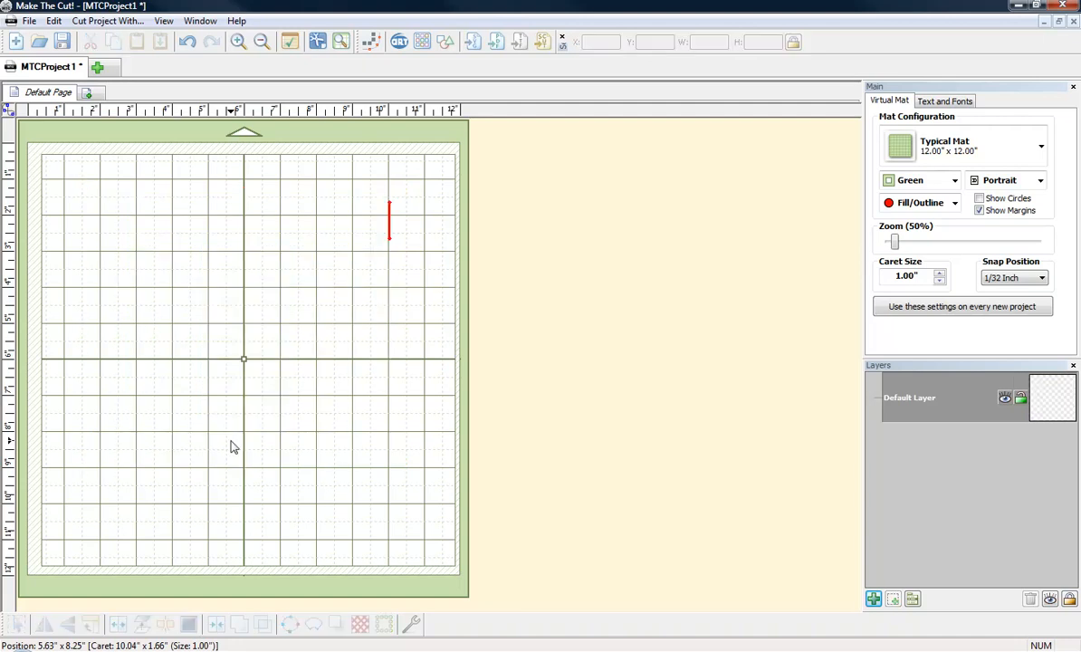
# Step: Import the vector file Untitled-11.eps with the separated stone layouts from the Desktop
pyautogui.click(29, 19)
pyautogui.moveTo(88, 152)
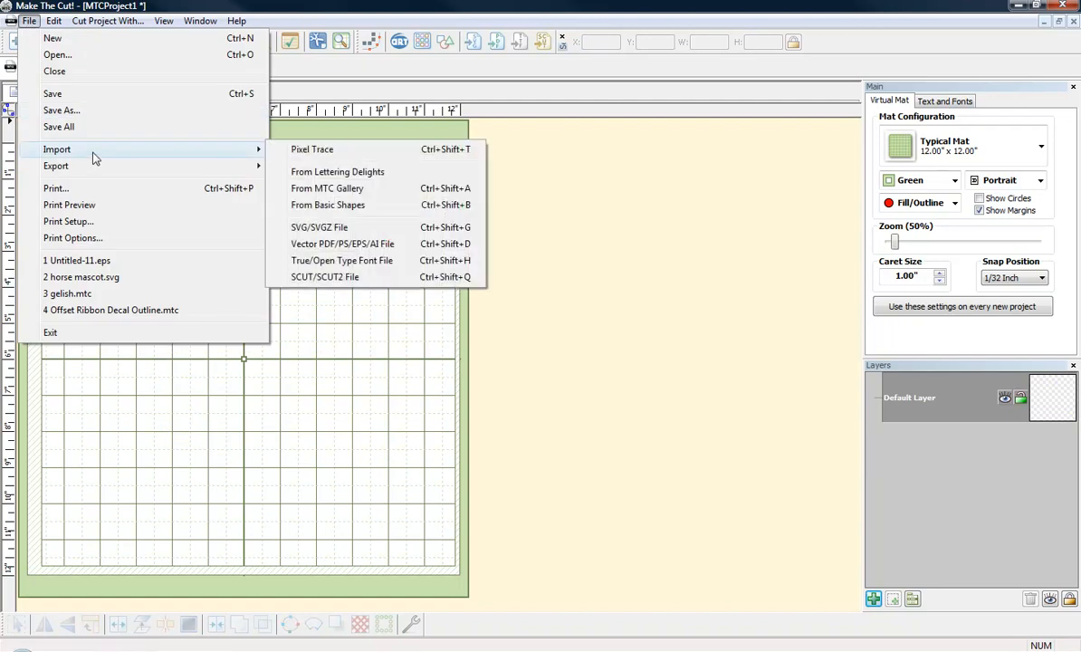
pyautogui.click(353, 245)
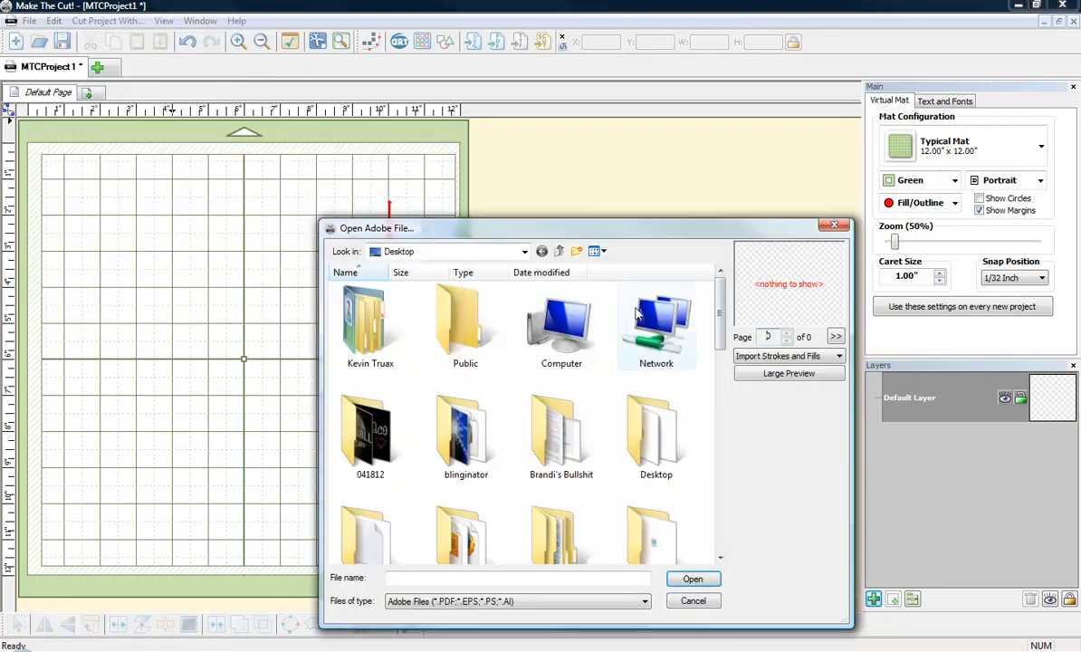
pyautogui.scroll(-5, 706, 434)
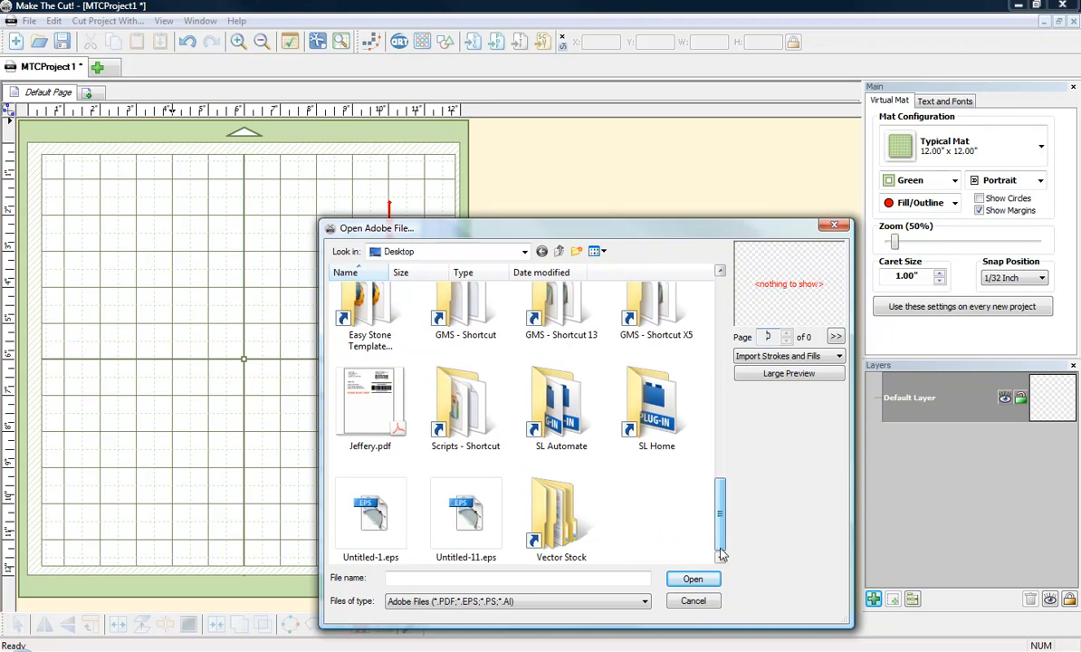
pyautogui.click(467, 517)
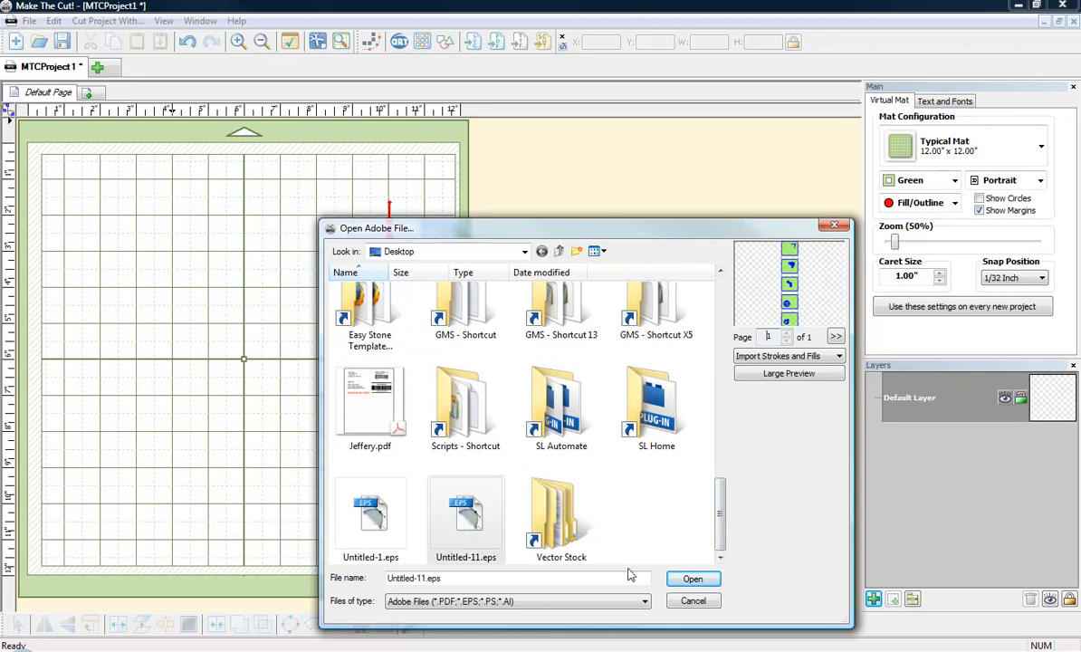
pyautogui.click(693, 579)
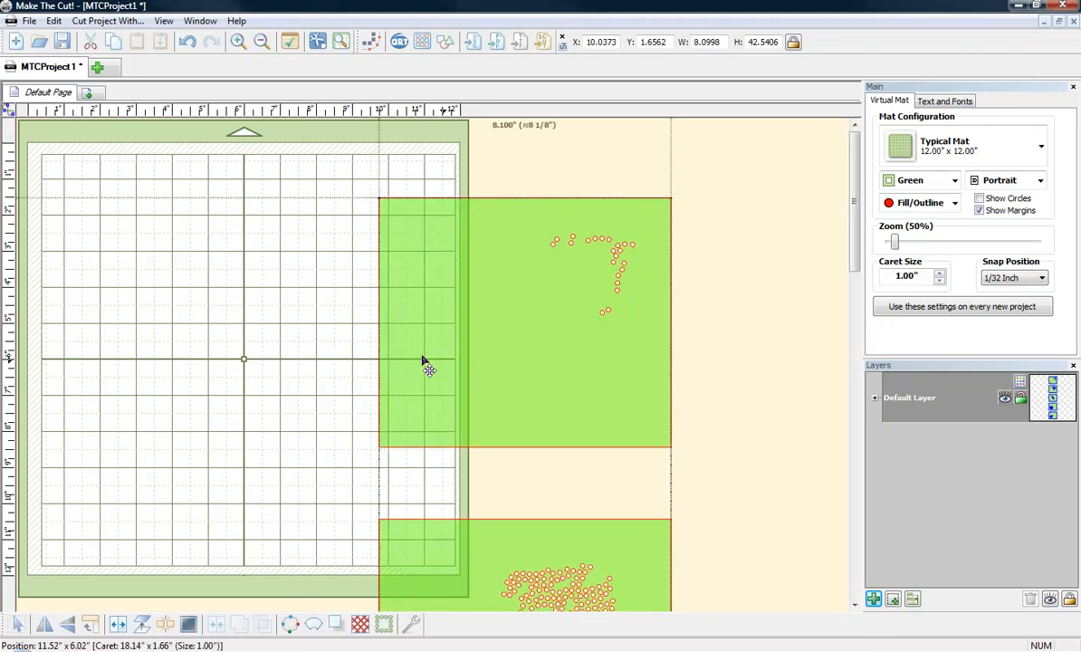
# Step: Move the imported separated layouts onto the mat to about X 1.9 in, Y 0.72 in
pyautogui.moveTo(422, 363); pyautogui.dragTo(188, 340)
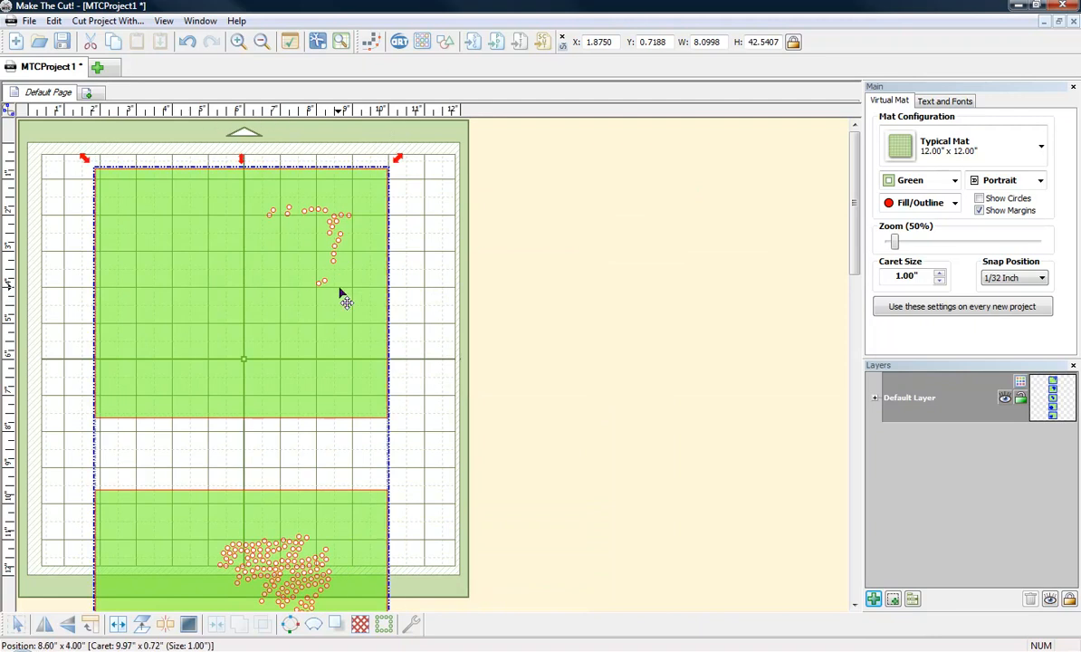
pyautogui.click(748, 209)
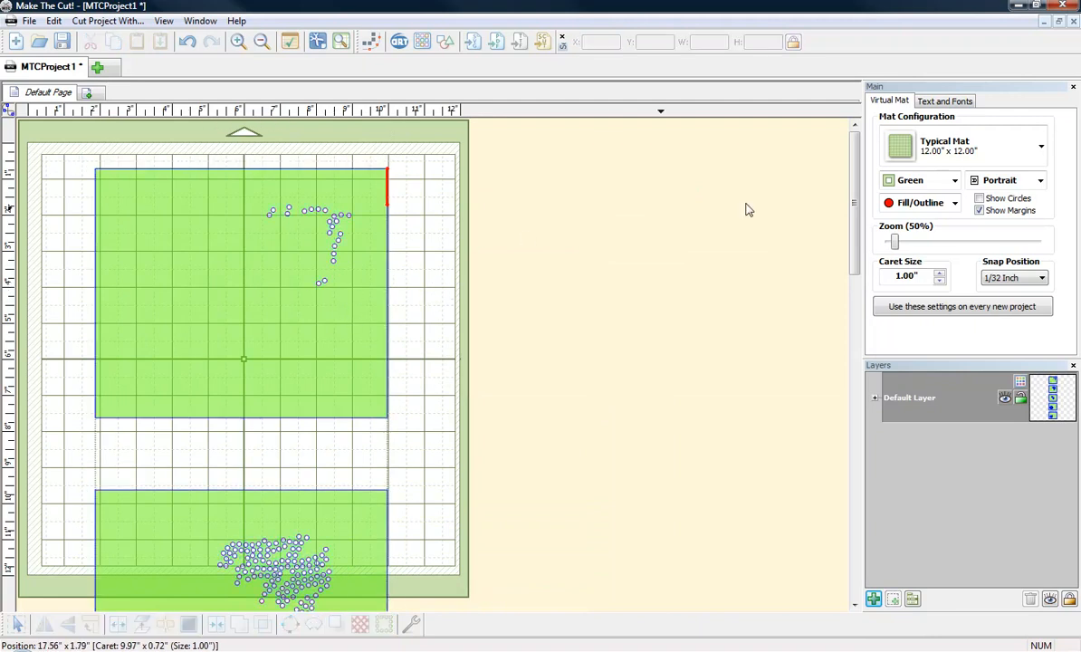
pyautogui.click(353, 375)
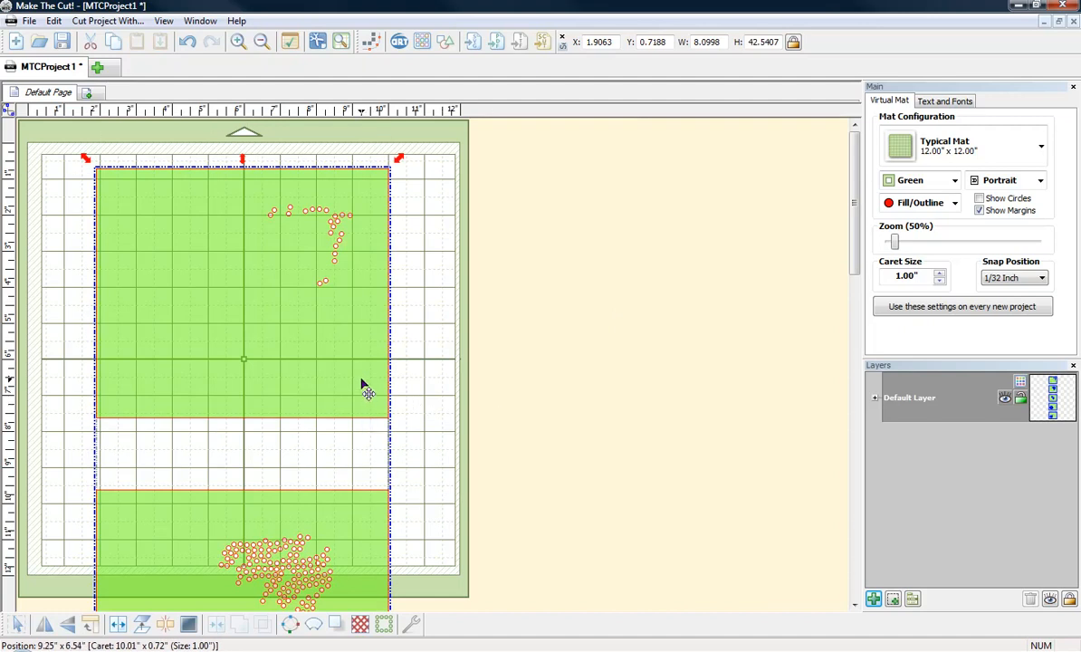
# Step: Move the imported layouts to about X 2.09 in, Y 0.97 in and break them into individual shapes
pyautogui.moveTo(361, 381)
pyautogui.mouseDown()
pyautogui.moveTo(364, 393)
pyautogui.moveTo(403, 377)
pyautogui.moveTo(358, 378)
pyautogui.mouseUp()
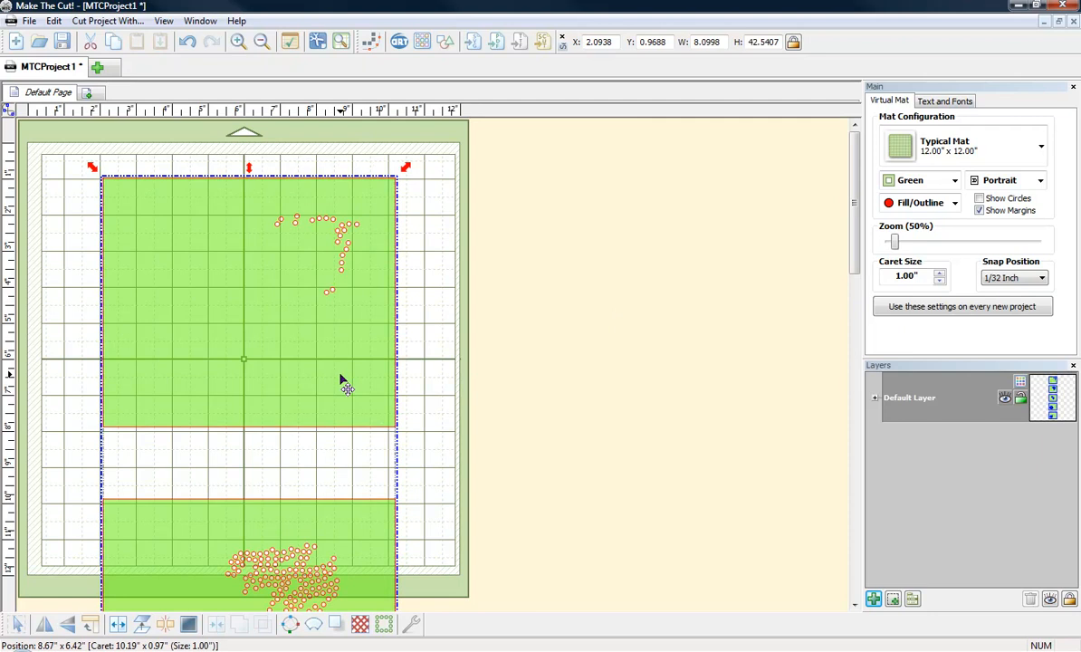
pyautogui.rightClick(280, 309)
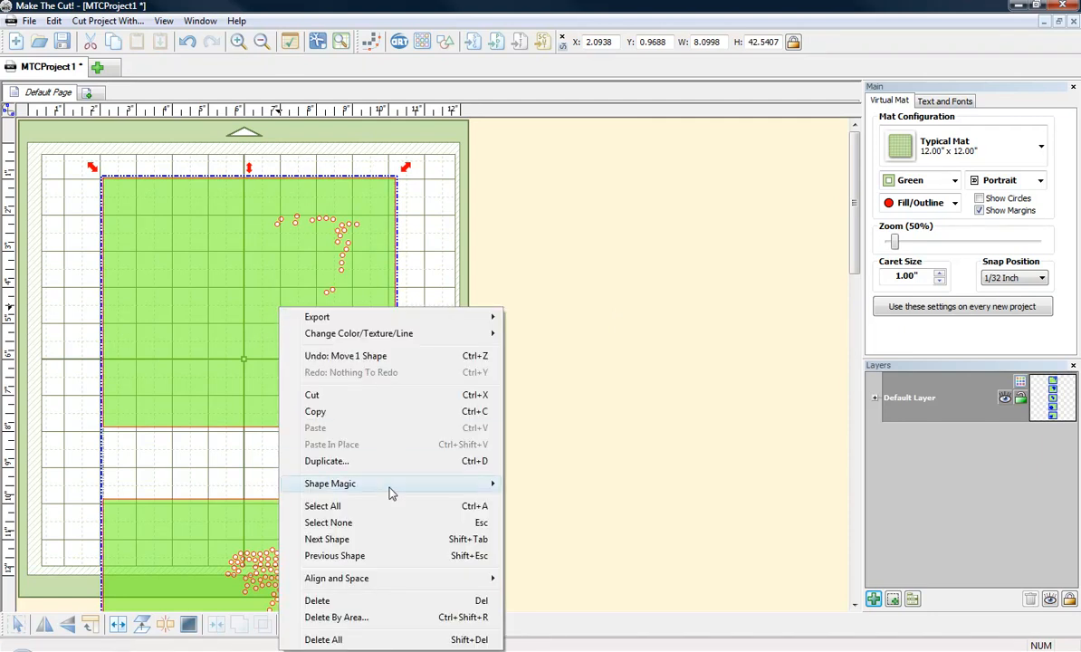
pyautogui.moveTo(391, 493)
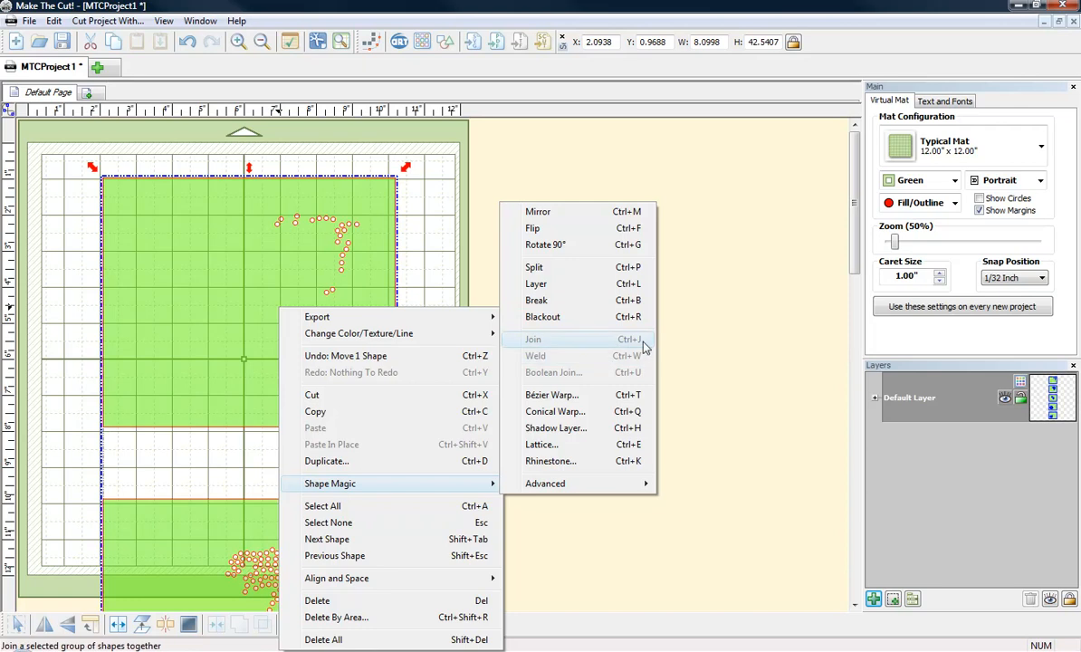
pyautogui.click(597, 307)
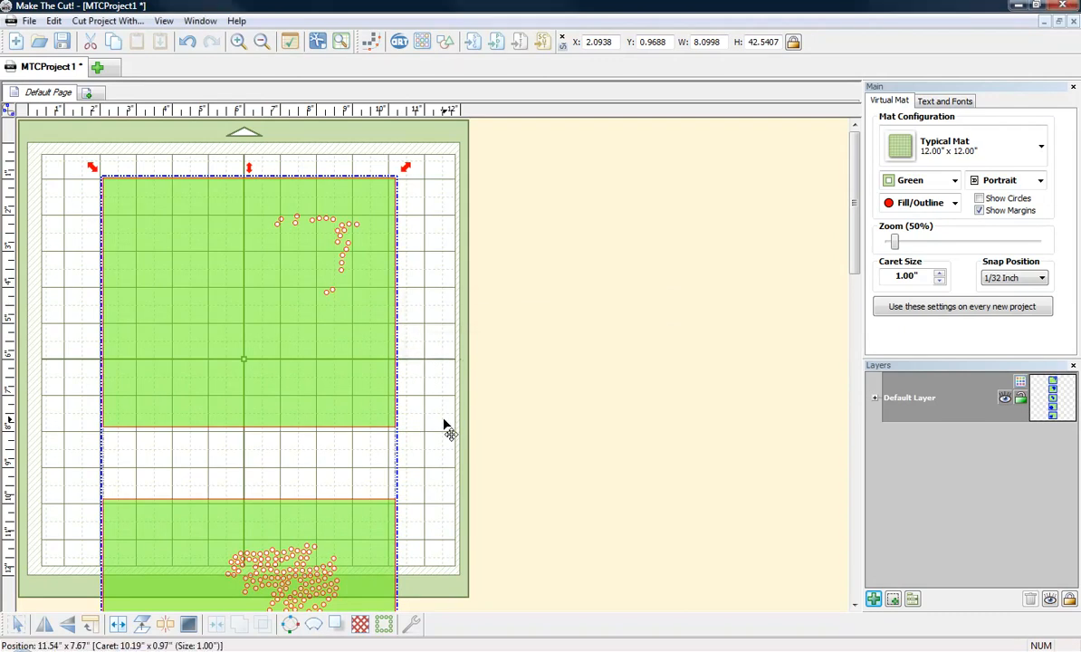
# Step: Join the stones of the first layout with their surrounding rectangle, and do the same for the second layout
pyautogui.click(63, 166)
pyautogui.moveTo(190, 268); pyautogui.dragTo(432, 464)
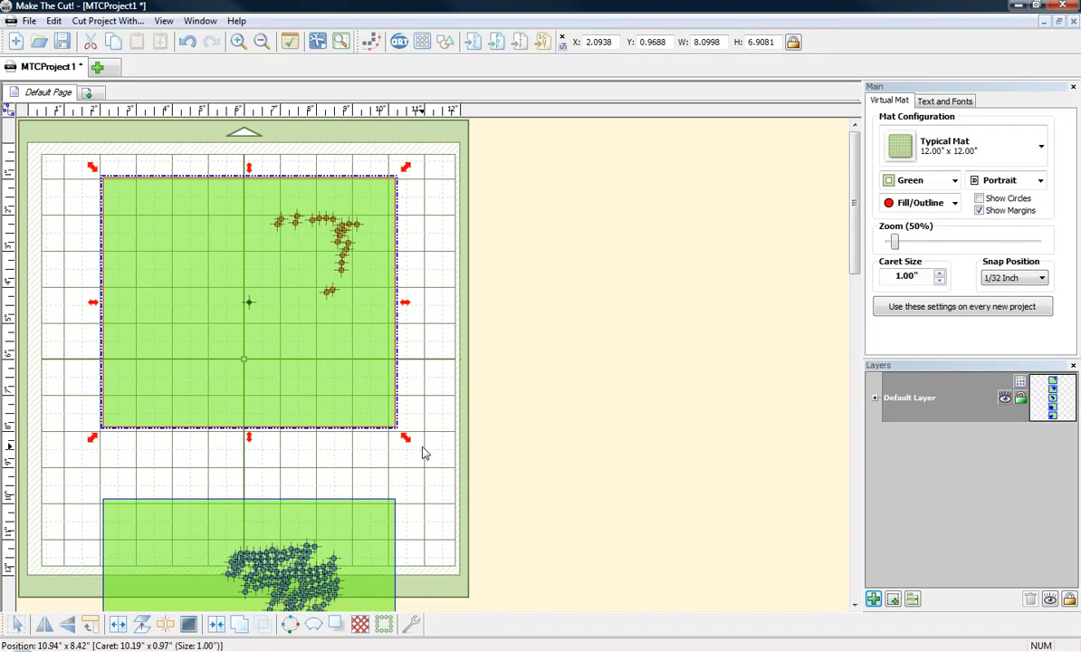
pyautogui.hotkey('ctrl', 'j')
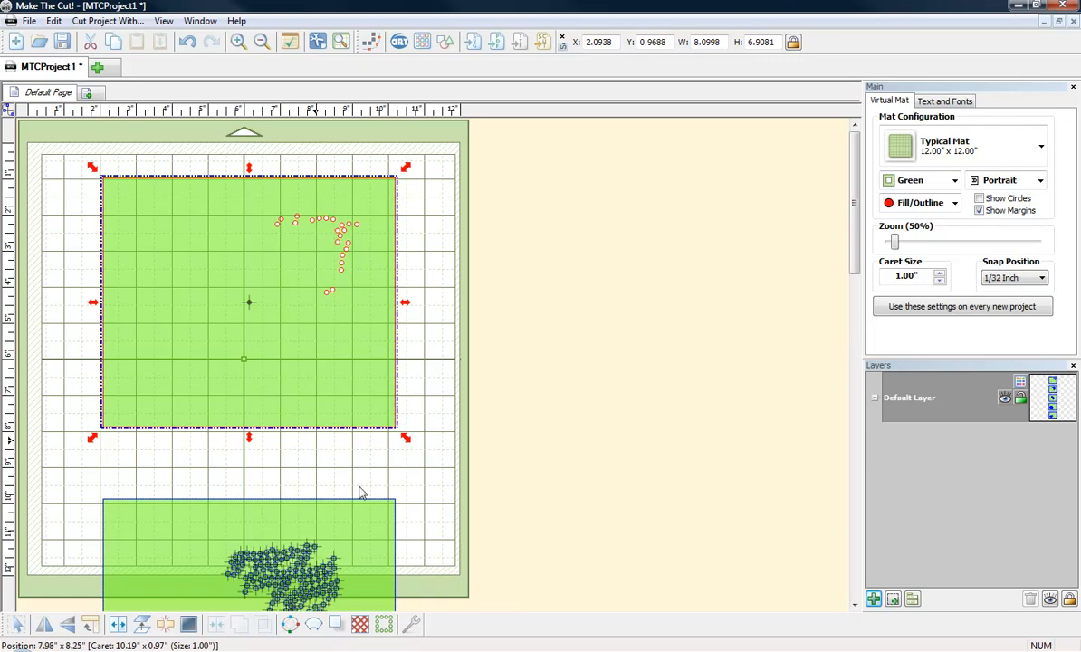
pyautogui.moveTo(853, 231); pyautogui.dragTo(854, 304)
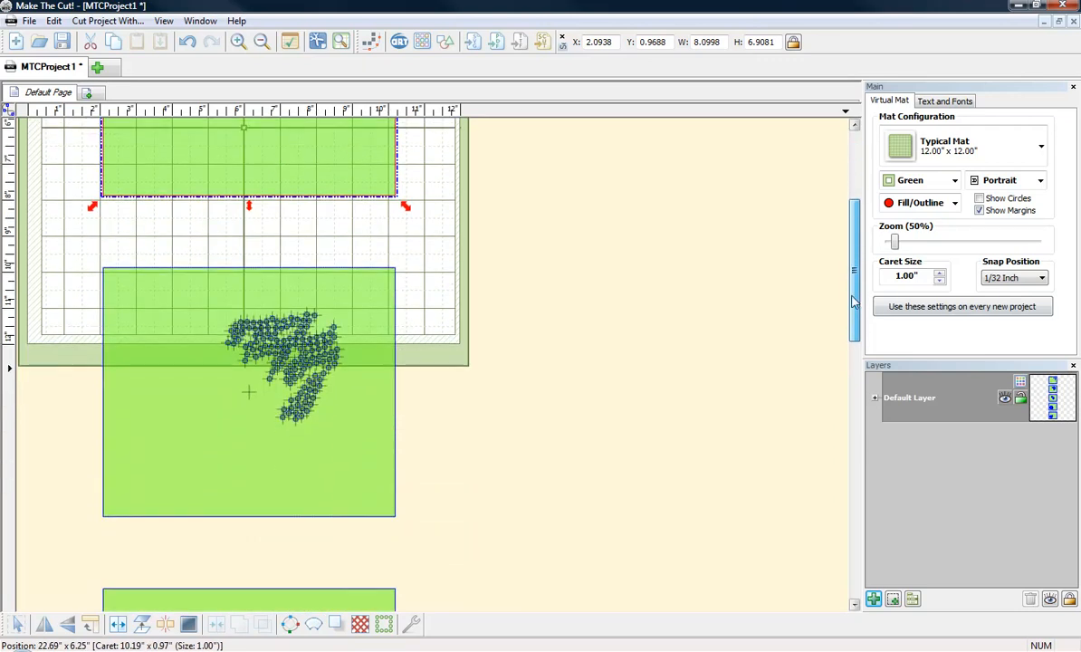
pyautogui.moveTo(78, 248)
pyautogui.mouseDown()
pyautogui.moveTo(306, 454)
pyautogui.moveTo(412, 531)
pyautogui.mouseUp()
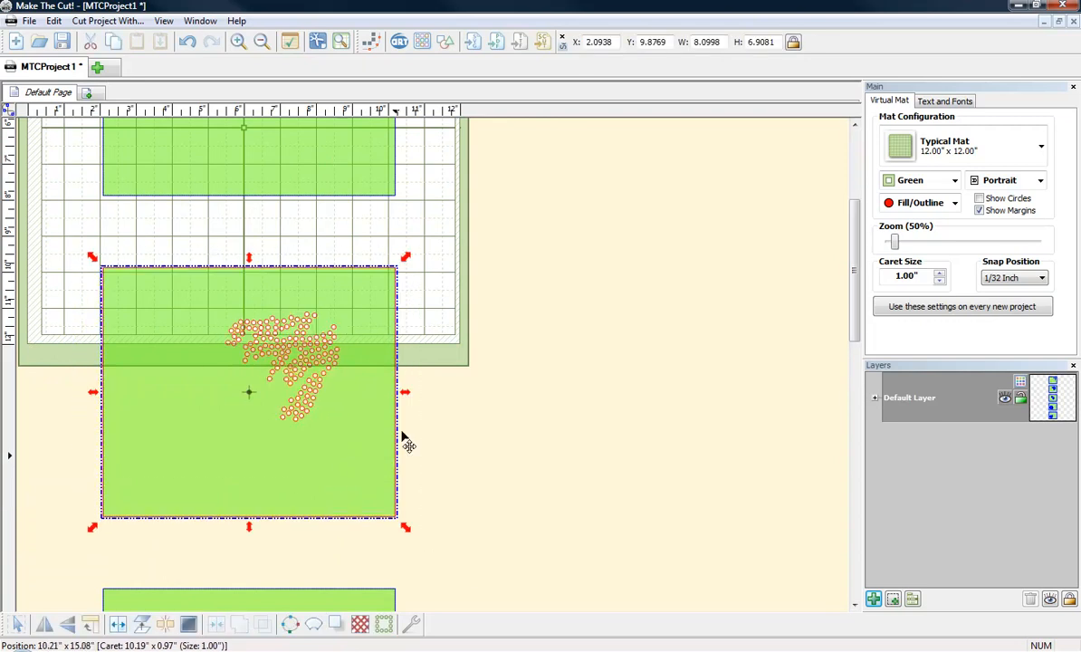
# Step: Join the stones with their surrounding rectangle in each of the third, fourth and fifth layouts
pyautogui.scroll(-5, 854, 268)
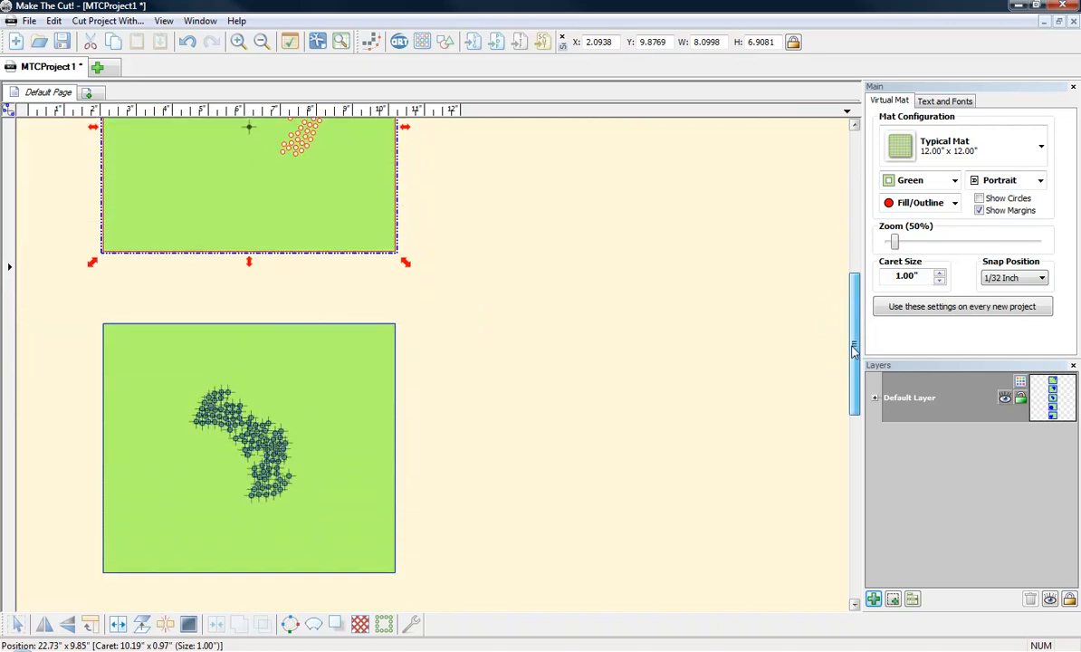
pyautogui.moveTo(68, 238)
pyautogui.mouseDown()
pyautogui.moveTo(393, 495)
pyautogui.moveTo(424, 567)
pyautogui.moveTo(441, 545)
pyautogui.mouseUp()
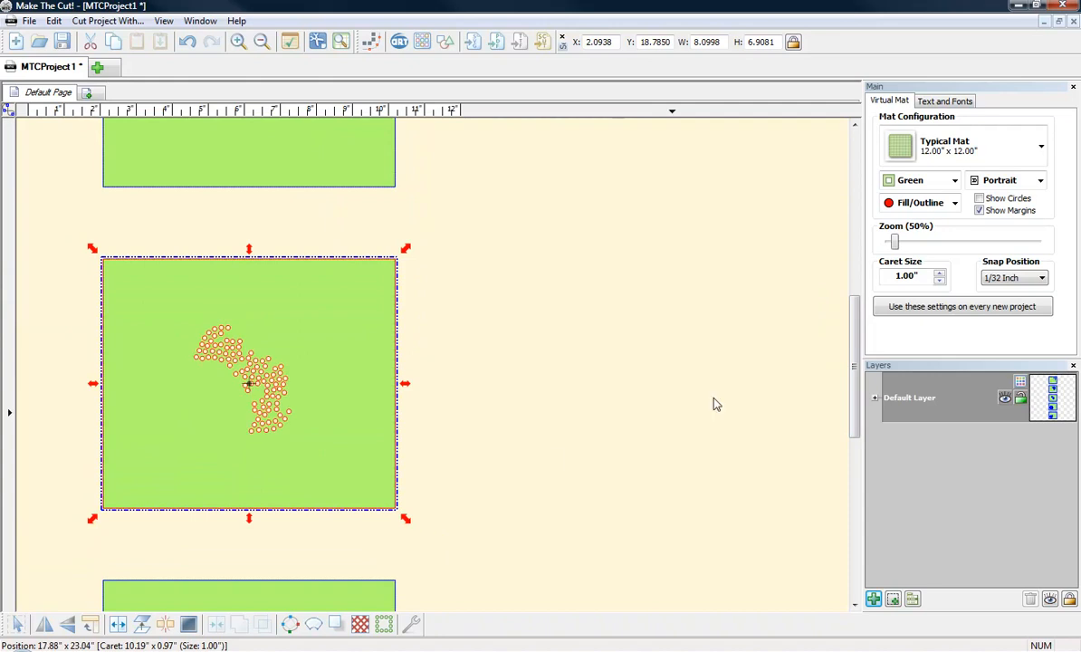
pyautogui.moveTo(853, 376); pyautogui.dragTo(854, 485)
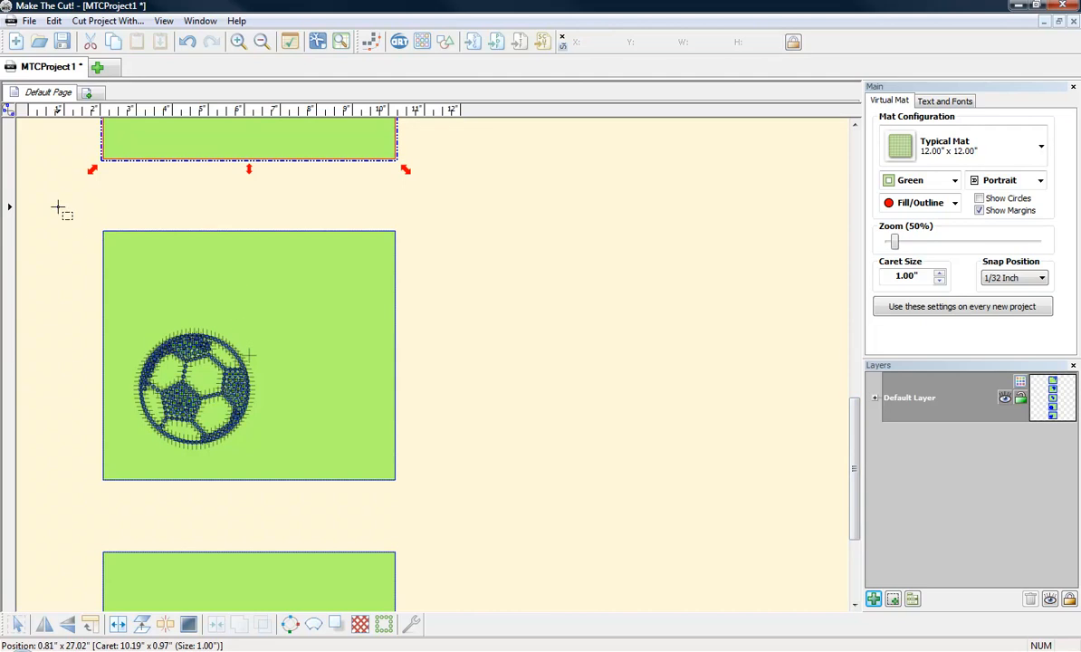
pyautogui.moveTo(56, 206); pyautogui.dragTo(462, 514)
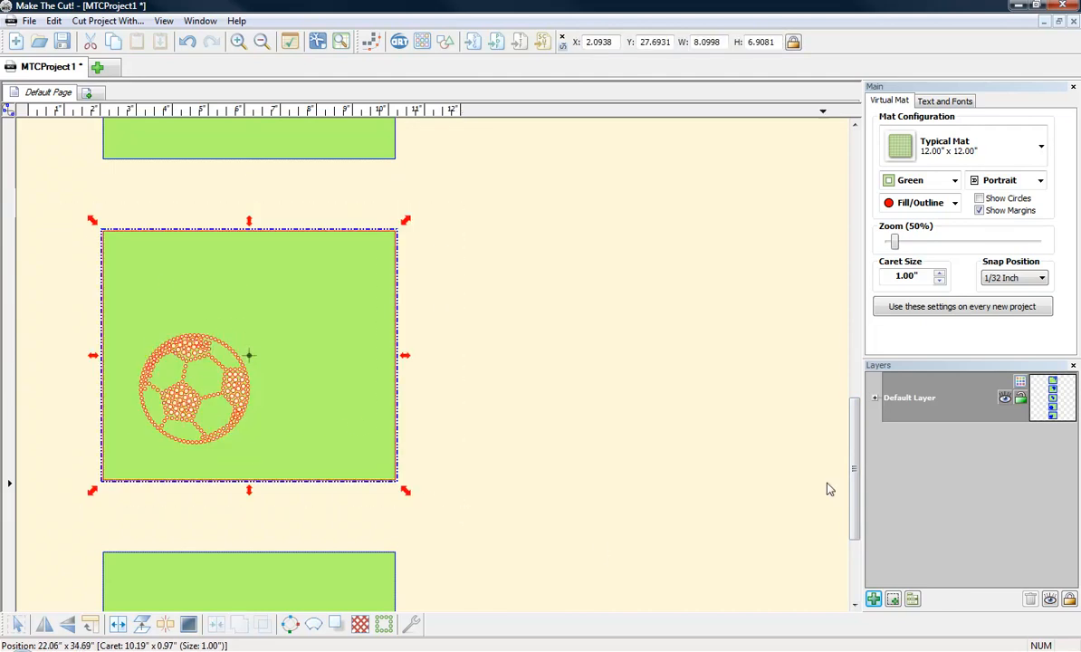
pyautogui.moveTo(854, 475); pyautogui.dragTo(854, 533)
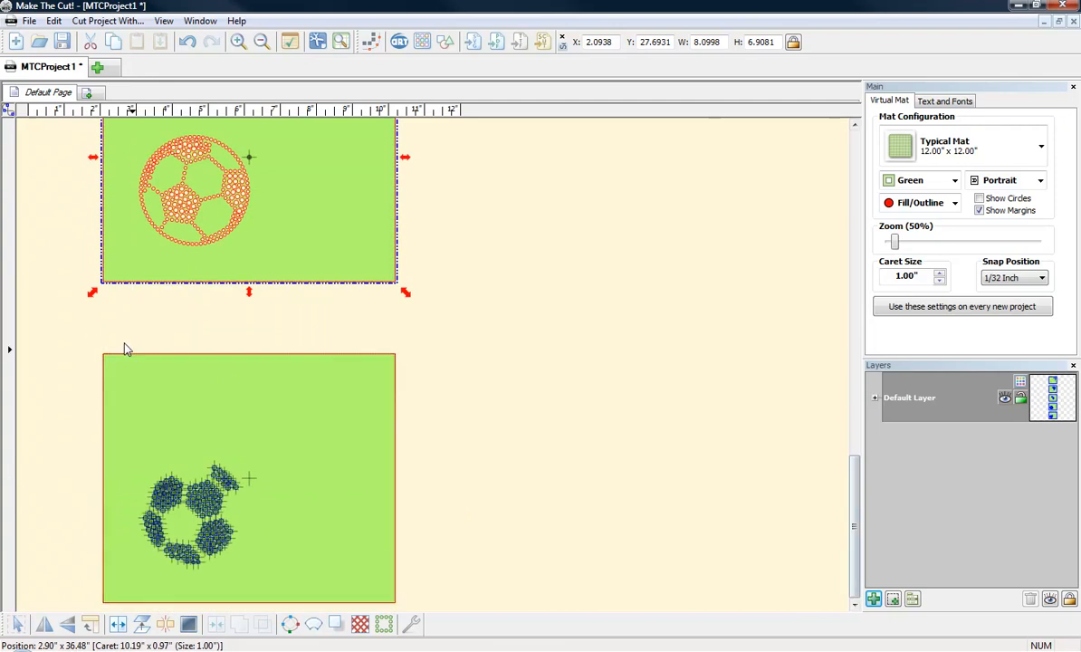
pyautogui.moveTo(85, 333); pyautogui.dragTo(431, 641)
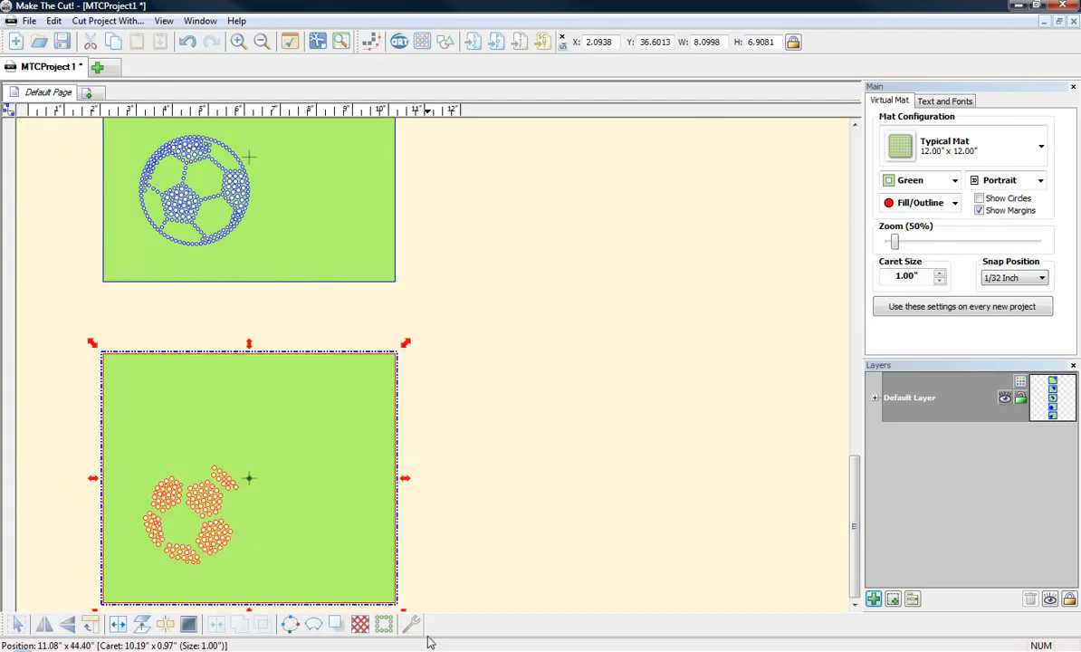
# Step: Select the joined layouts except the outlined soccer ball and stack them on each other with Horz. Center alignment
pyautogui.click(497, 460)
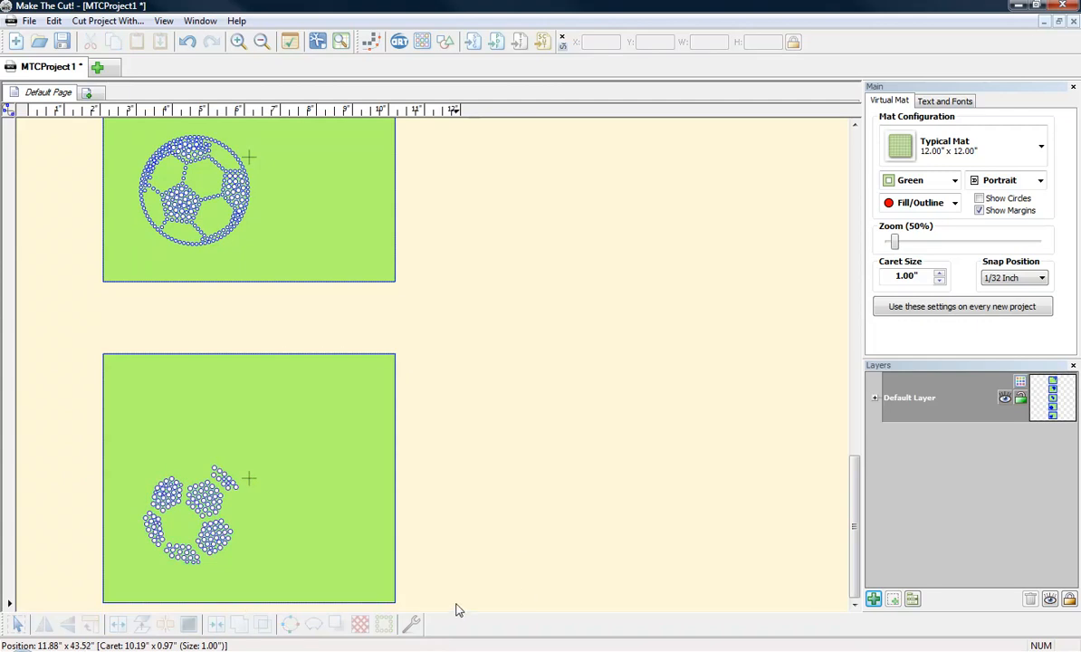
pyautogui.moveTo(454, 605); pyautogui.dragTo(68, 86)
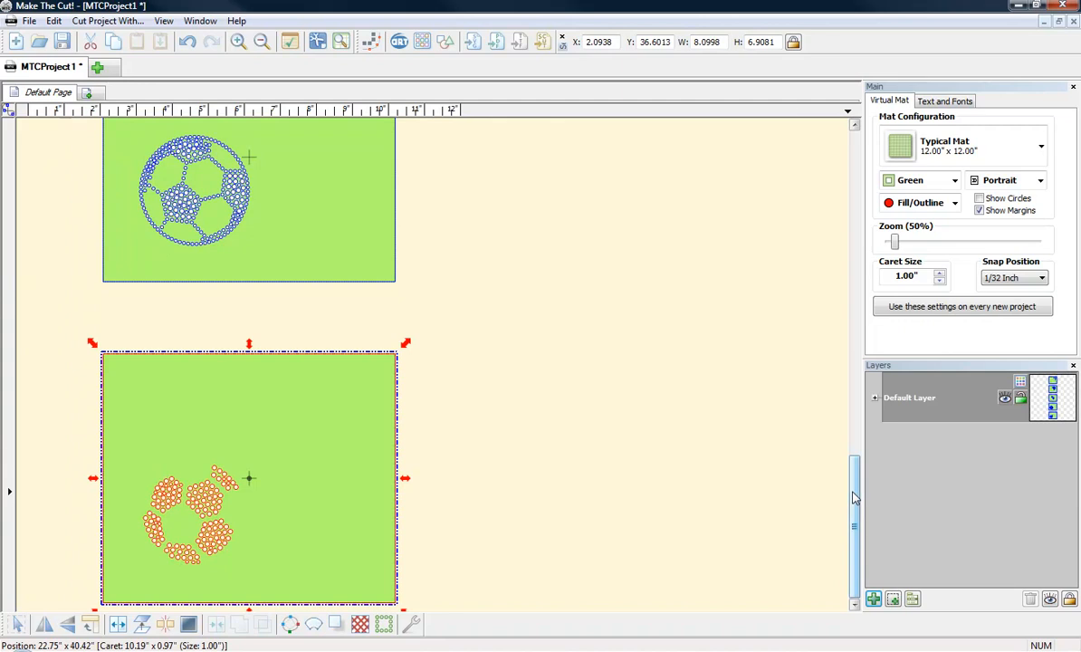
pyautogui.moveTo(854, 496); pyautogui.dragTo(767, 394)
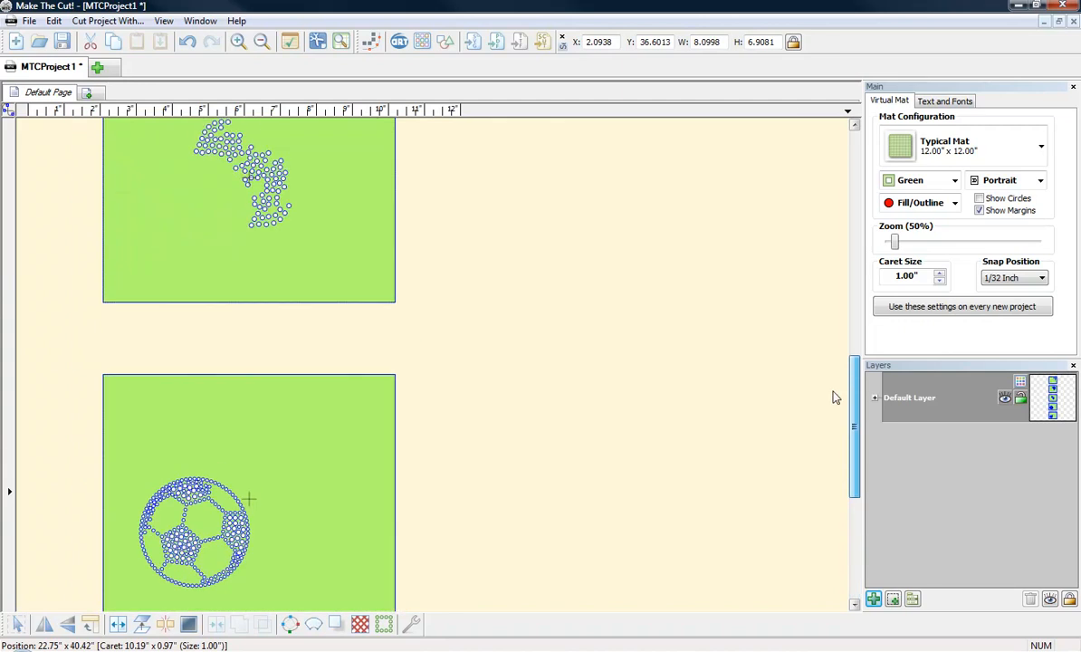
pyautogui.keyDown('shift'); pyautogui.click(306, 285); pyautogui.keyUp('shift')
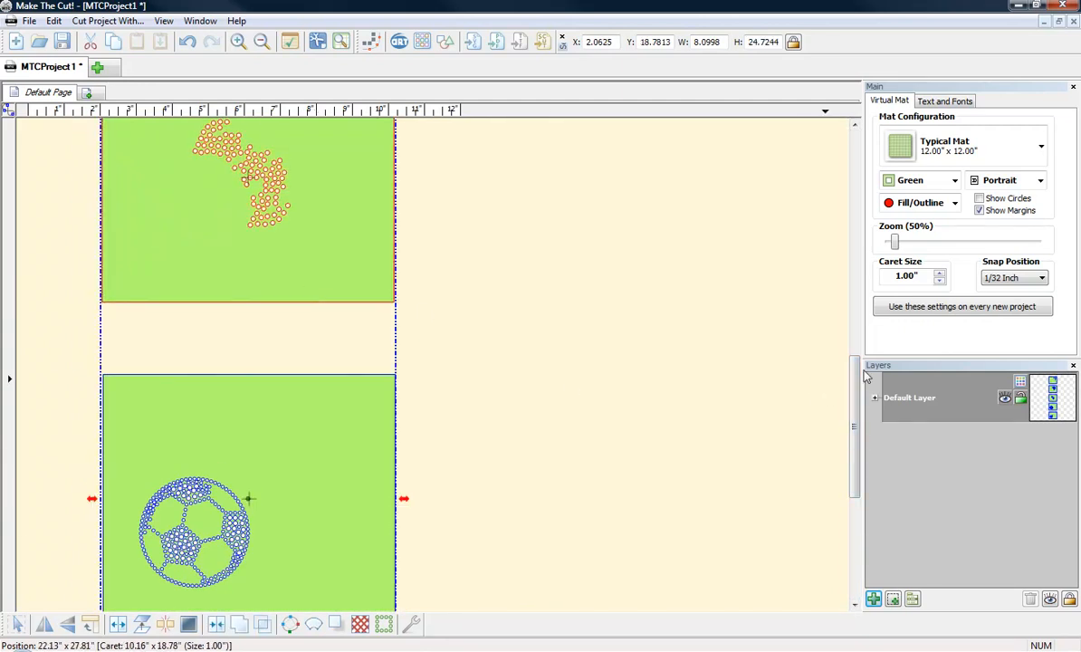
pyautogui.moveTo(853, 379); pyautogui.dragTo(783, 258)
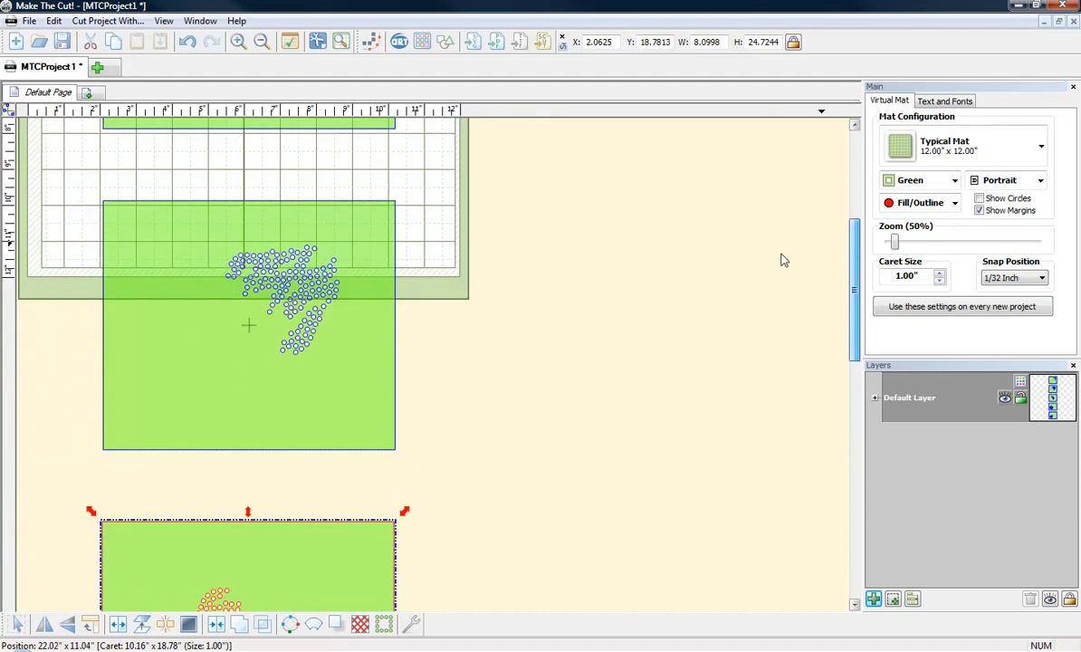
pyautogui.moveTo(854, 306); pyautogui.dragTo(792, 224)
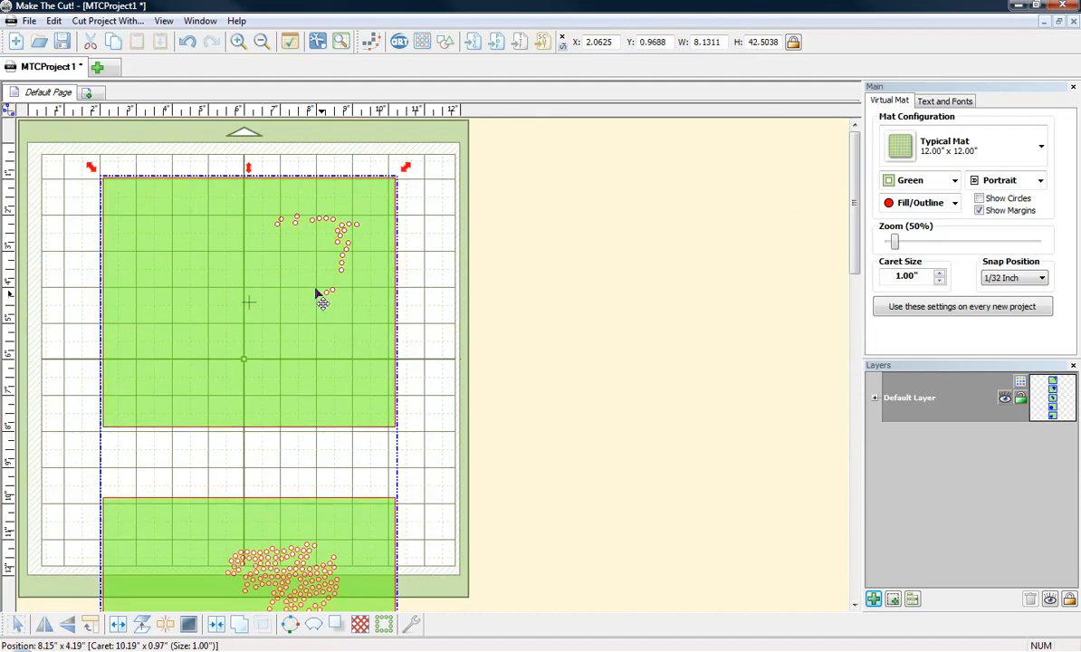
pyautogui.rightClick(278, 342)
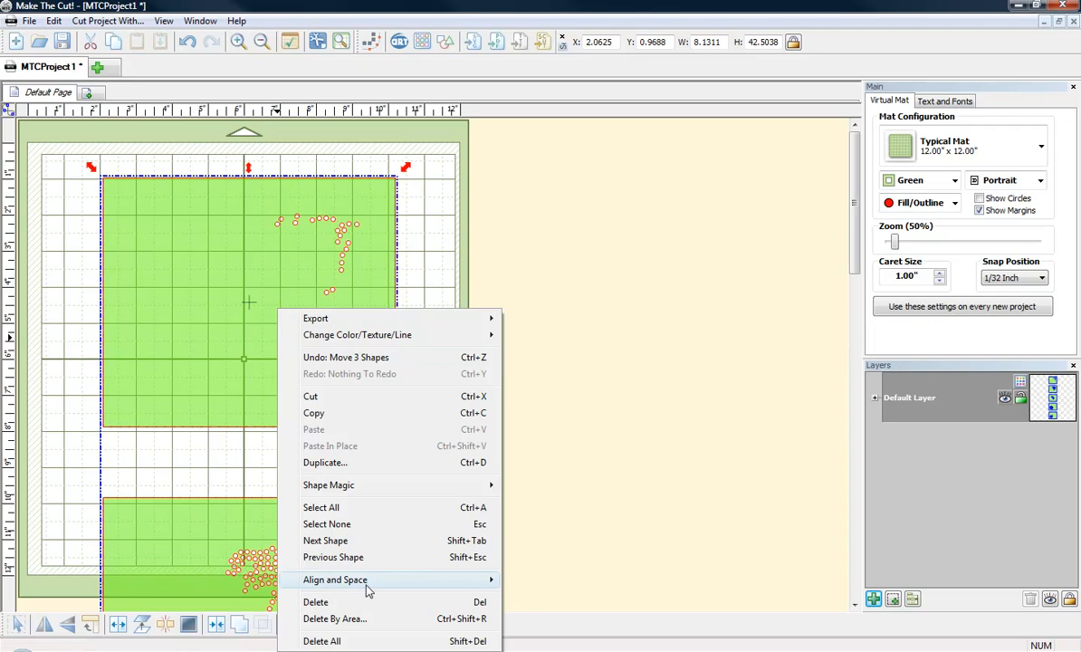
pyautogui.moveTo(338, 580)
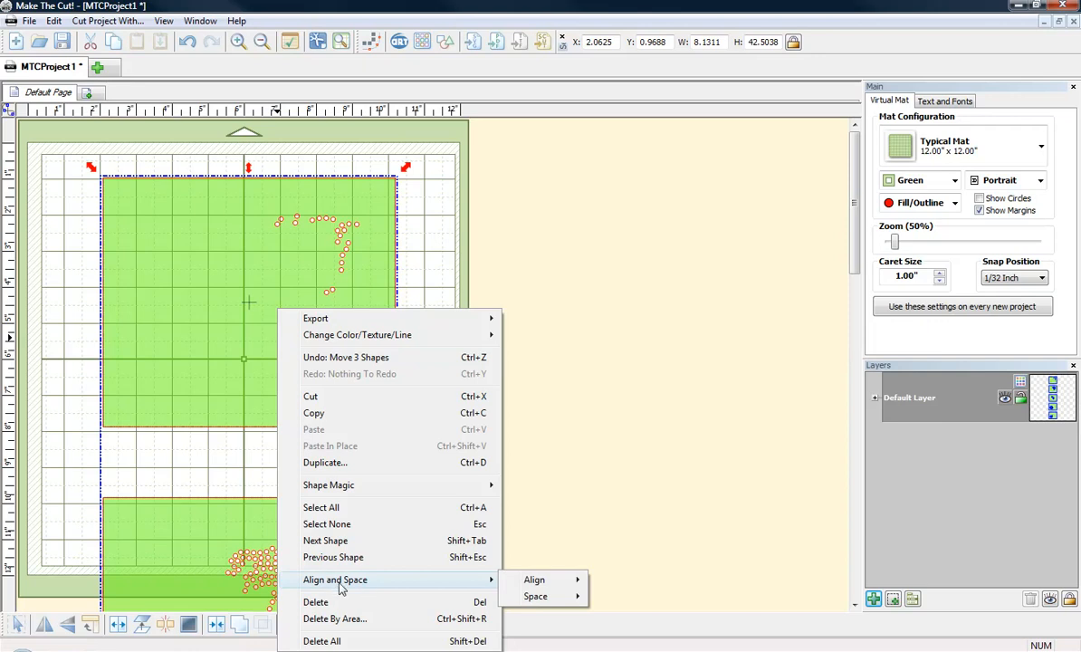
pyautogui.moveTo(538, 584)
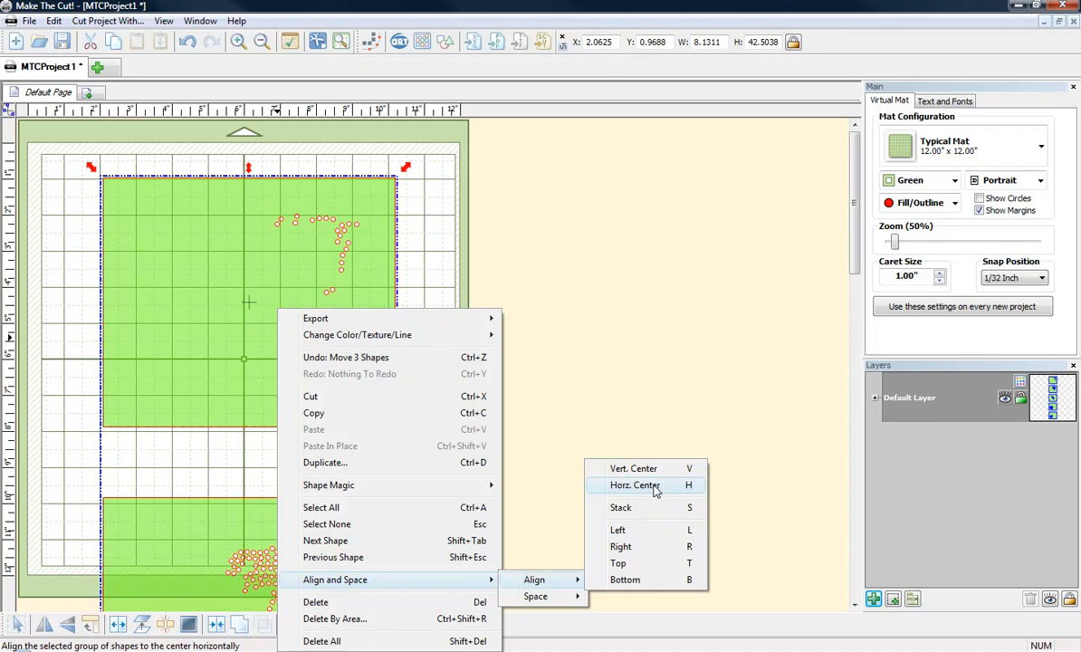
pyautogui.click(655, 490)
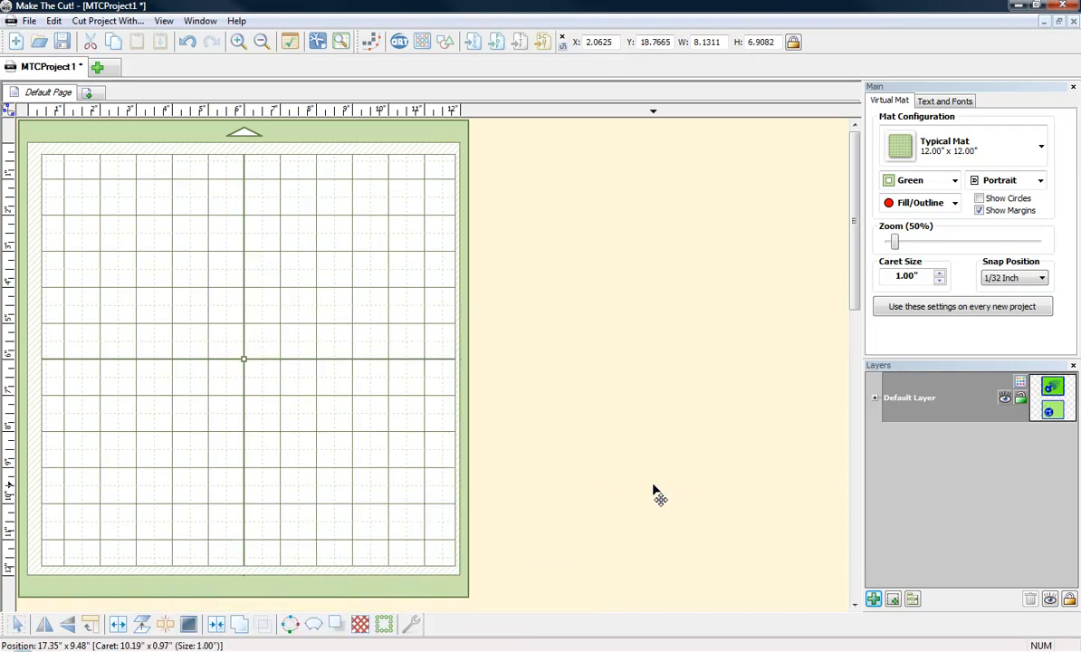
# Step: Align the outlined soccer ball layout onto the stack and move the whole stack onto the mat at about X 1.81 in, Y 2.28 in
pyautogui.moveTo(856, 231); pyautogui.dragTo(853, 524)
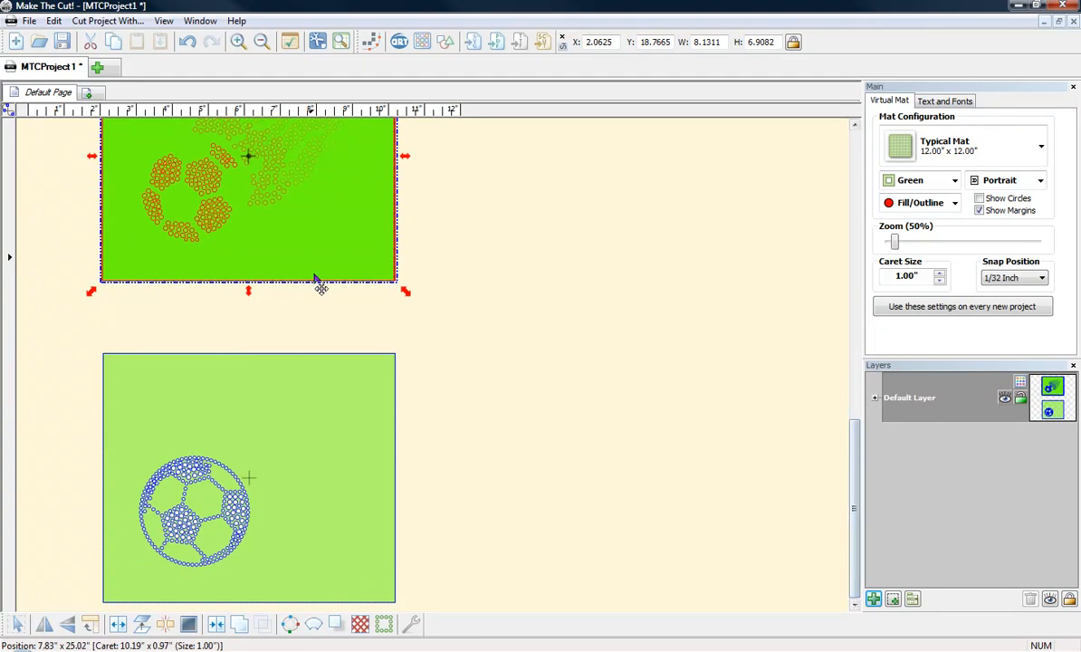
pyautogui.keyDown('shift'); pyautogui.click(345, 410); pyautogui.keyUp('shift')
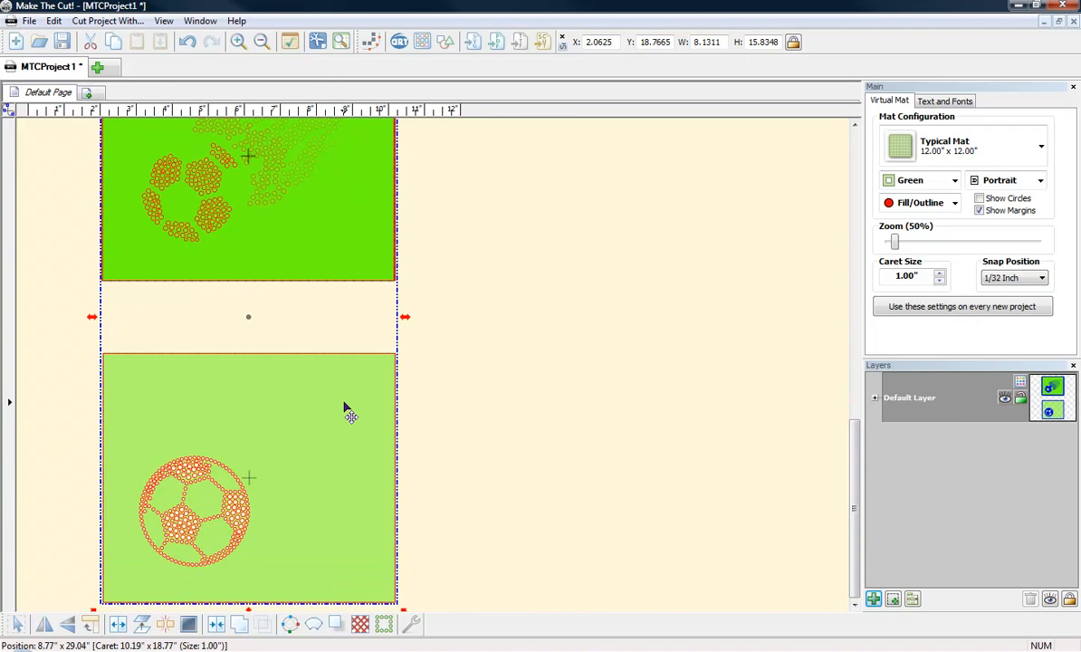
pyautogui.press('c')
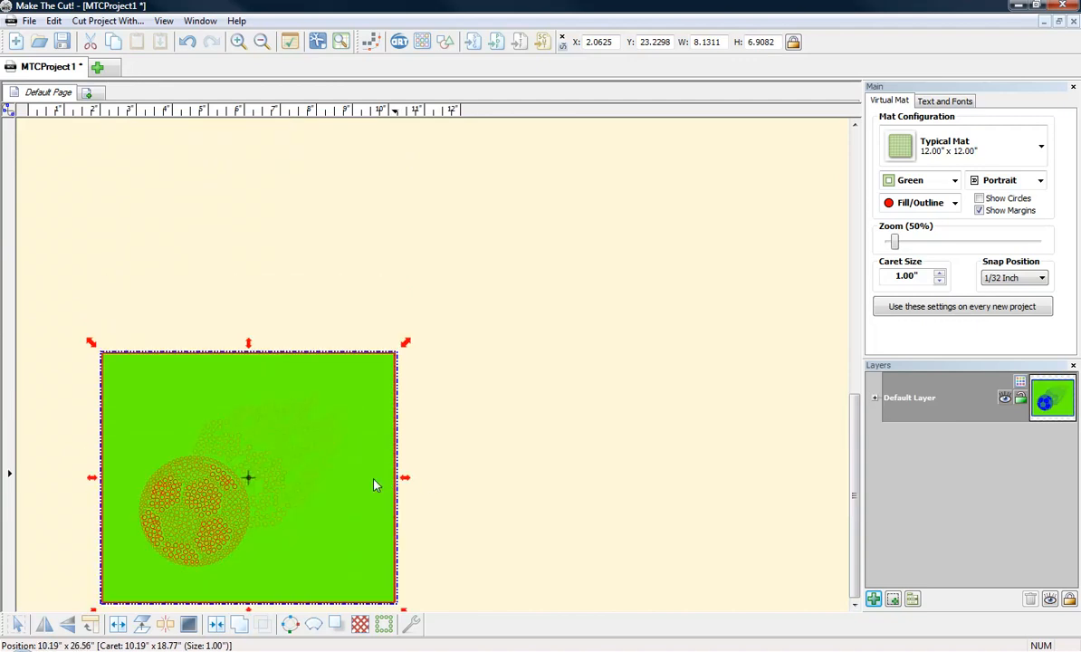
pyautogui.moveTo(349, 499); pyautogui.dragTo(346, 388)
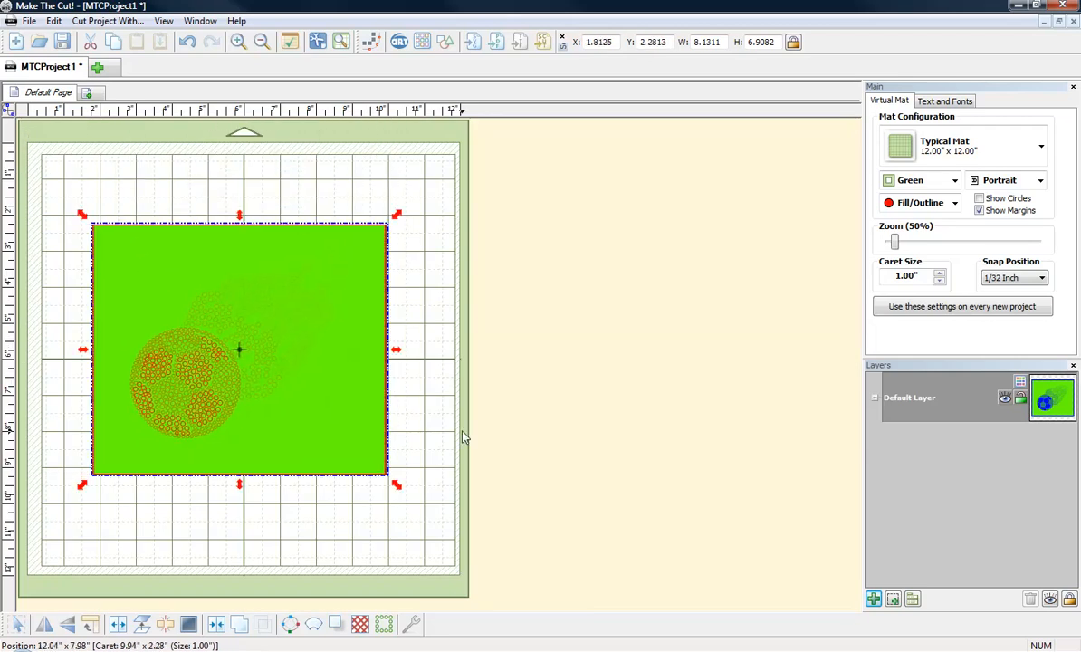
pyautogui.click(587, 432)
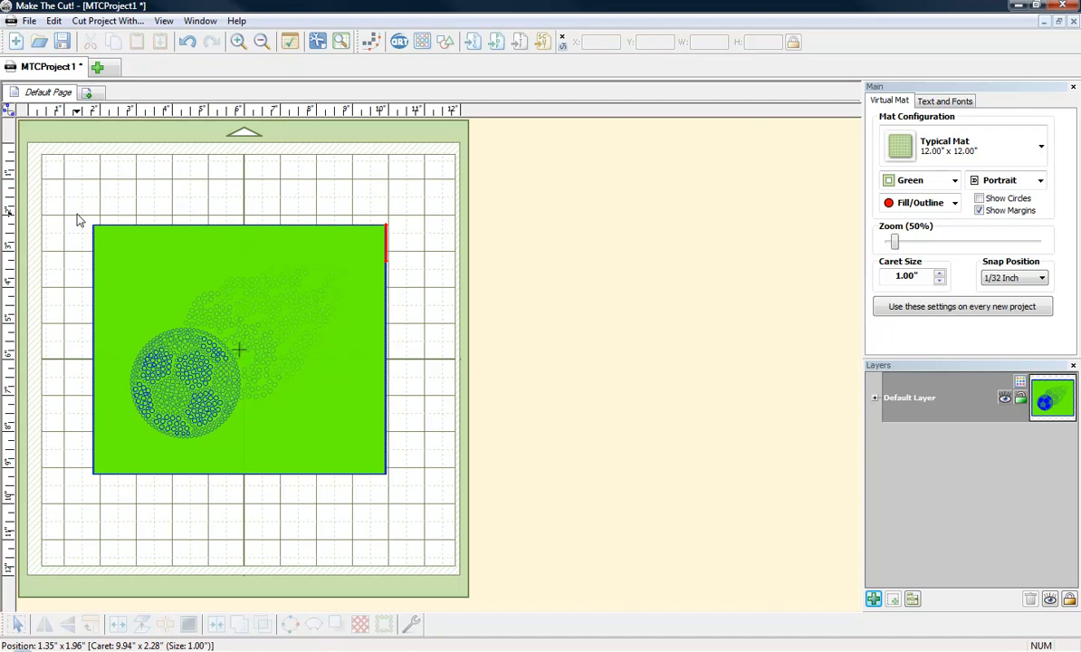
# Step: Split the default layer with To Each Its Own so every layout gets its own layer, and review the layer list
pyautogui.rightClick(902, 404)
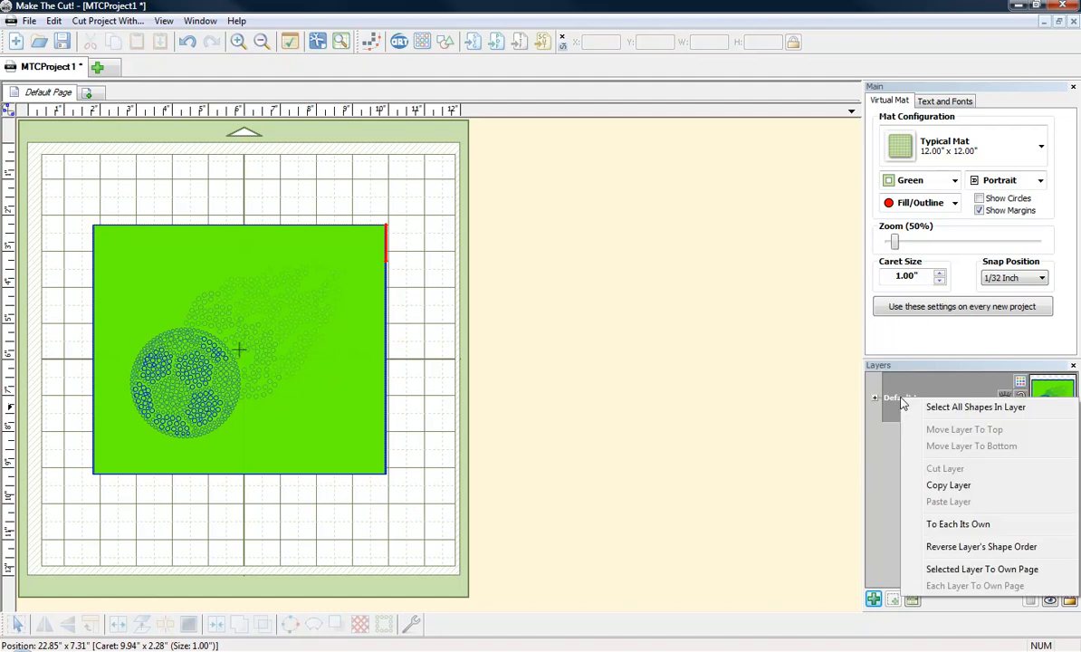
pyautogui.click(947, 525)
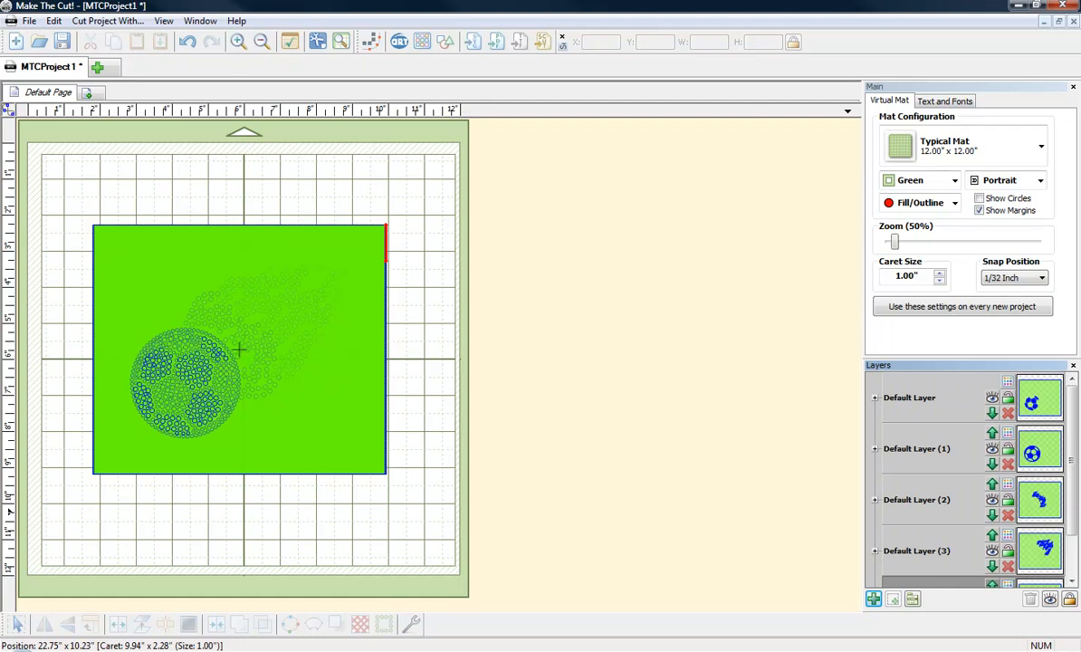
pyautogui.moveTo(1074, 419); pyautogui.dragTo(1075, 474)
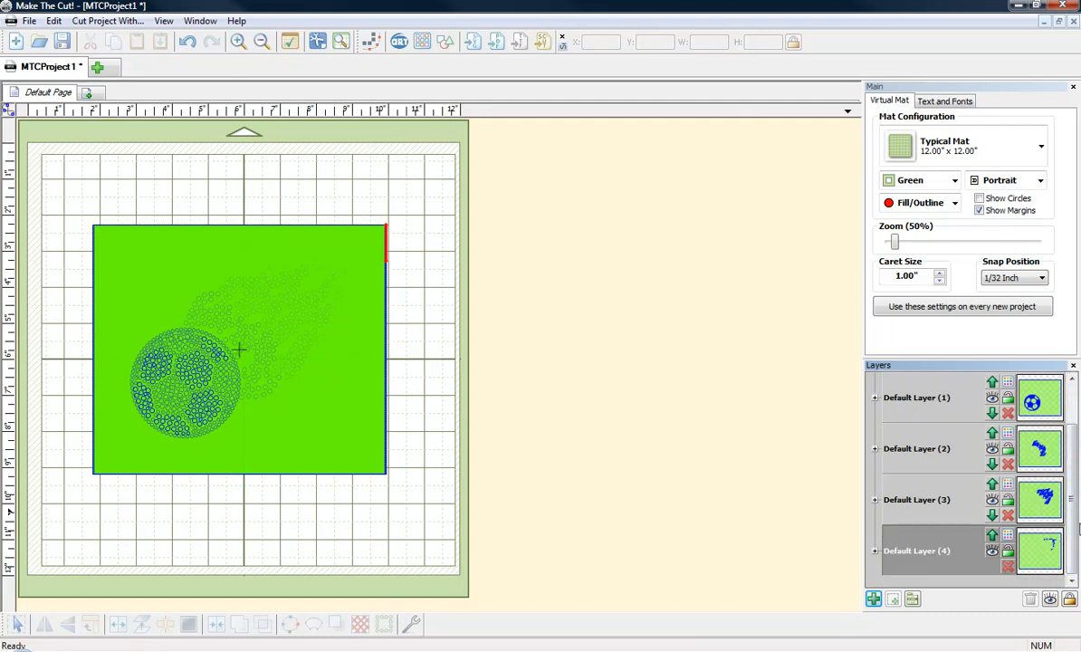
pyautogui.scroll(2, 1071, 514)
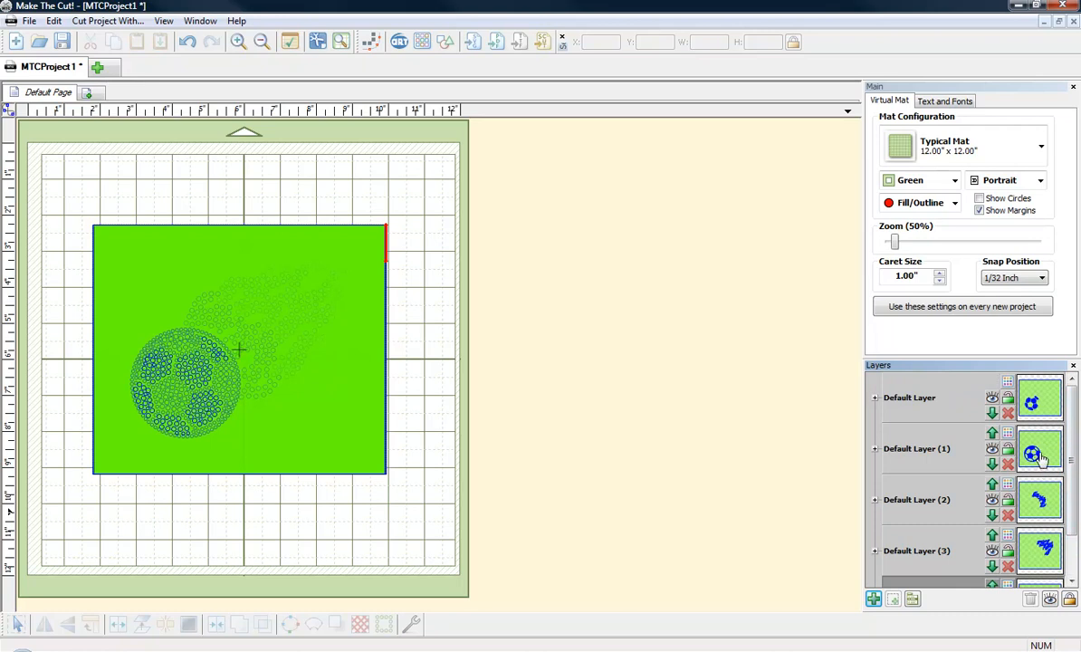
# Step: Hide Default Layer, Default Layer (1), Default Layer (2) and Default Layer (3), leaving only Default Layer (4) visible
pyautogui.click(992, 399)
pyautogui.click(993, 449)
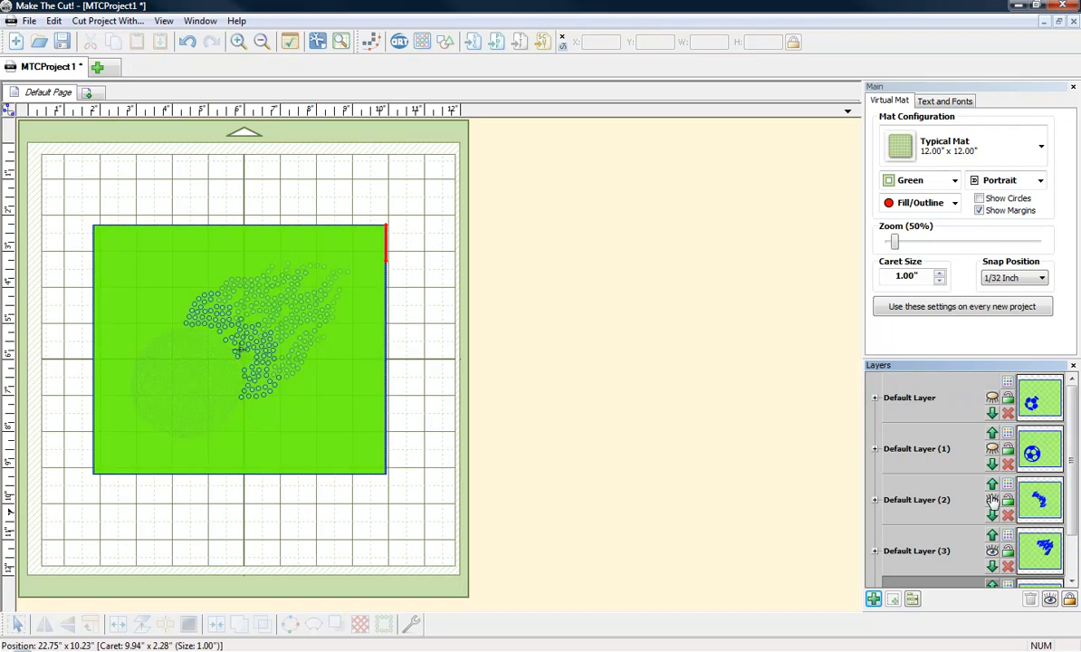
pyautogui.click(993, 501)
pyautogui.click(992, 550)
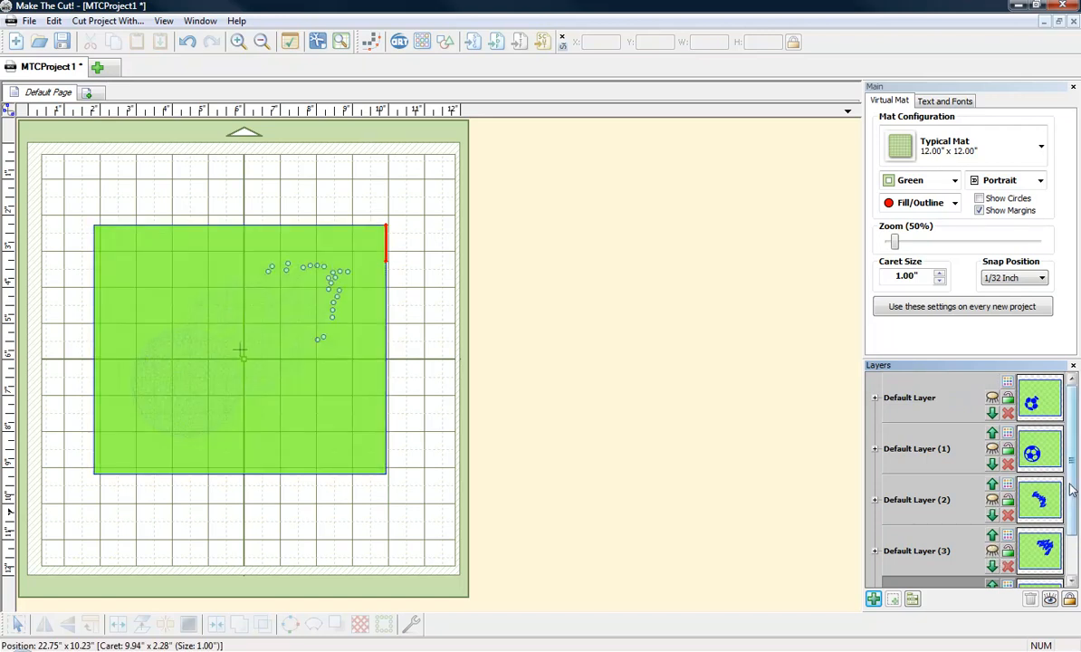
# Step: Hide Default Layer (4) and show Default Layer (3) so only that flame layout is visible
pyautogui.scroll(-1, 1073, 534)
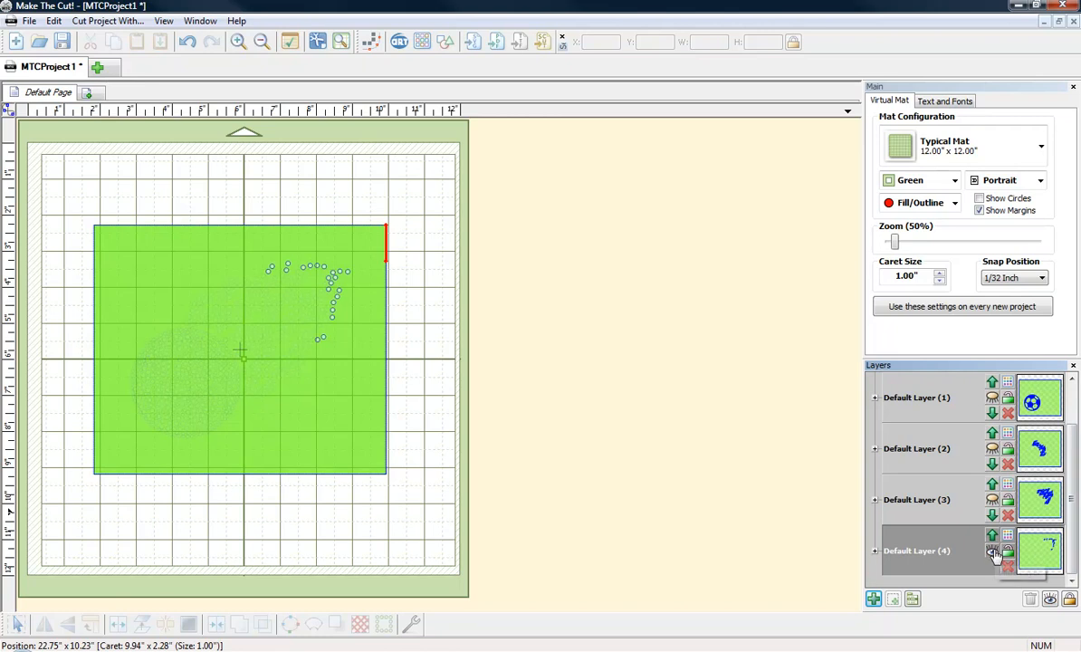
pyautogui.click(992, 551)
pyautogui.click(992, 499)
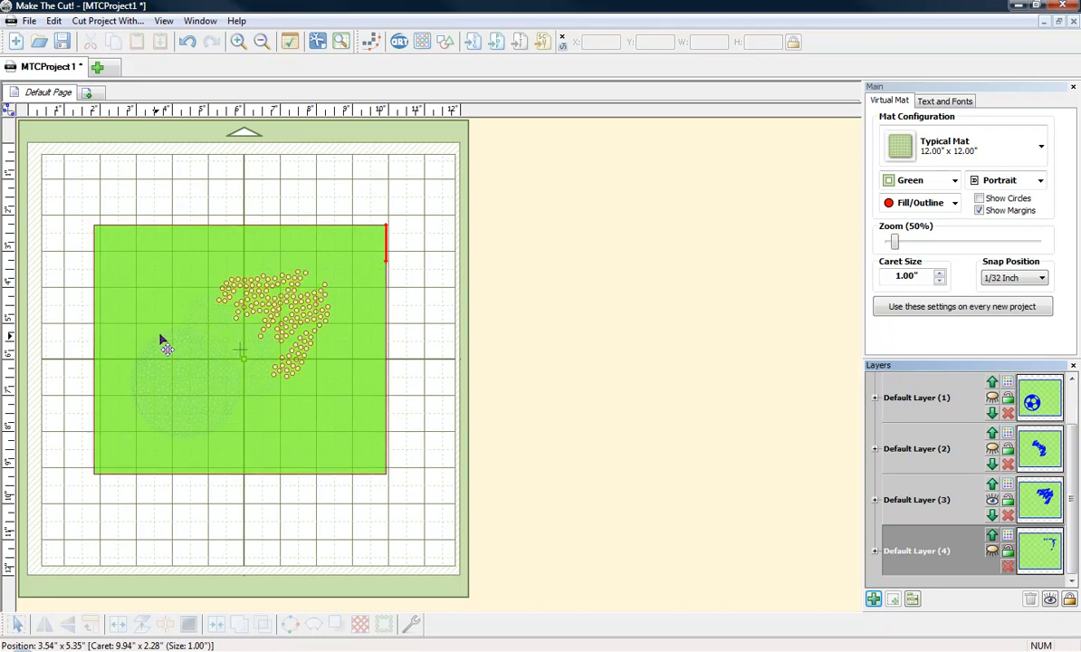
pyautogui.moveTo(1071, 494); pyautogui.dragTo(1069, 455)
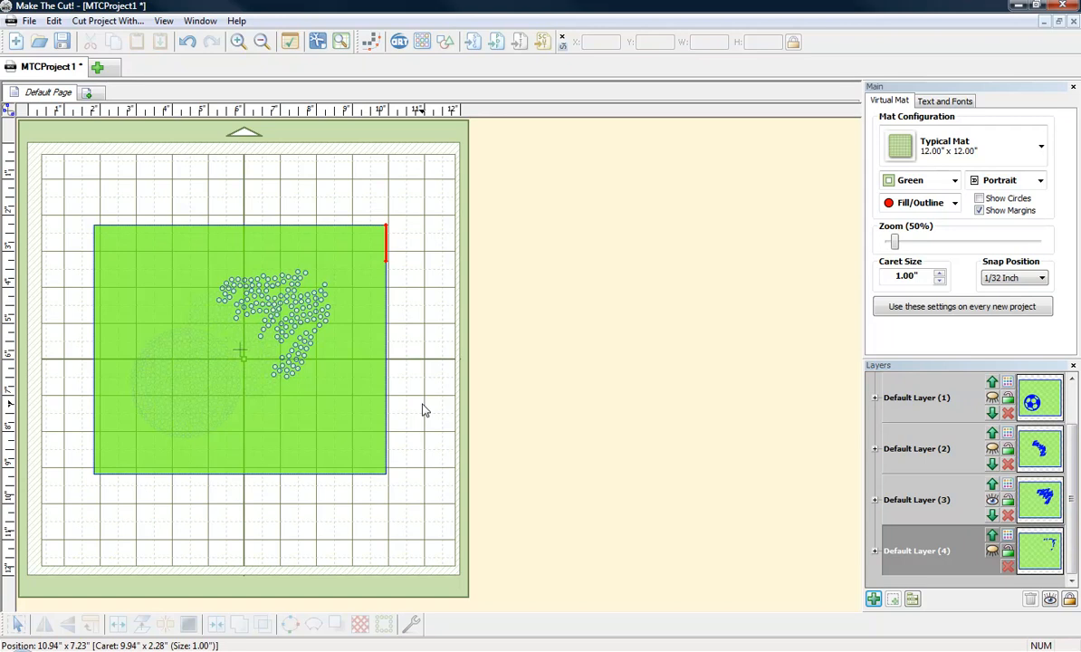
# Step: Save the project to the Desktop as a Make The Cut! project named Soccer Ball with Flames
pyautogui.click(29, 21)
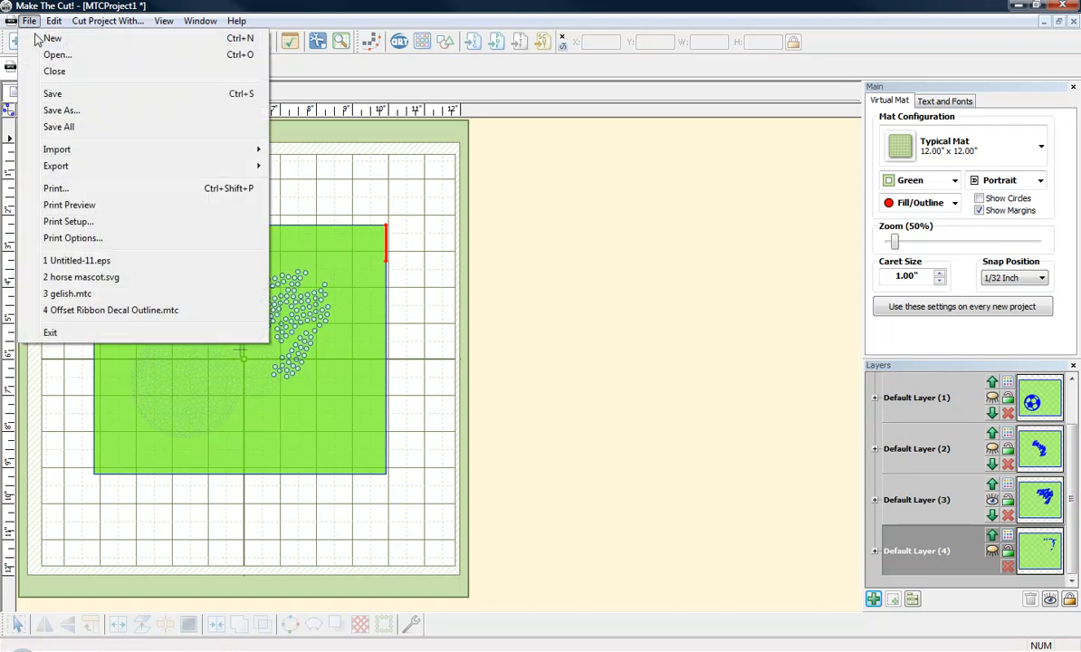
pyautogui.click(69, 110)
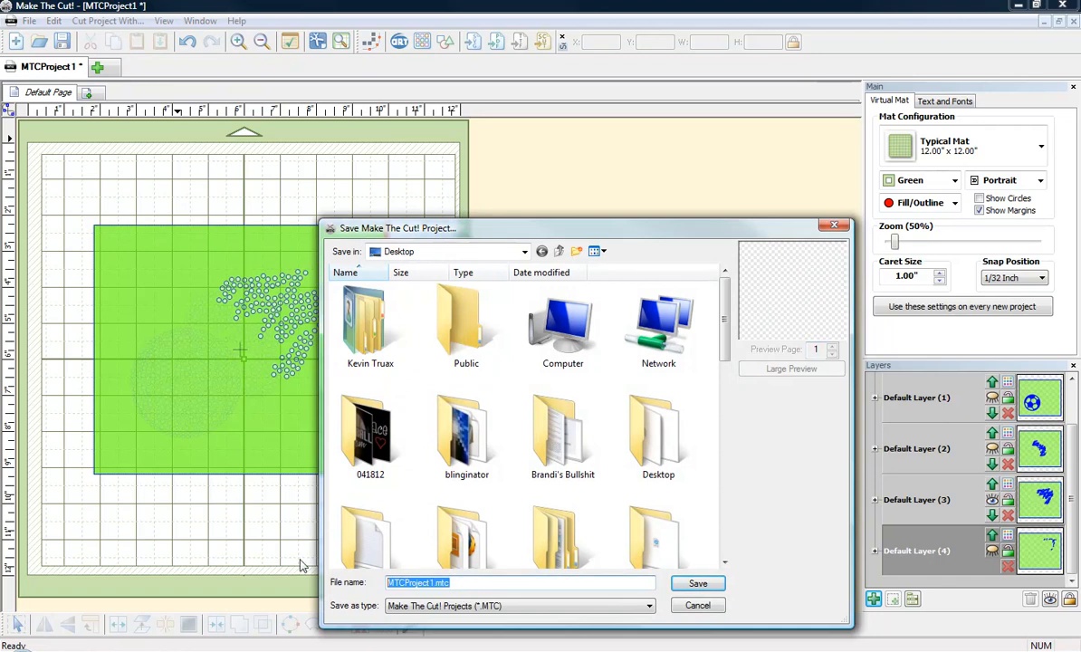
pyautogui.write('Soccer Ball w')
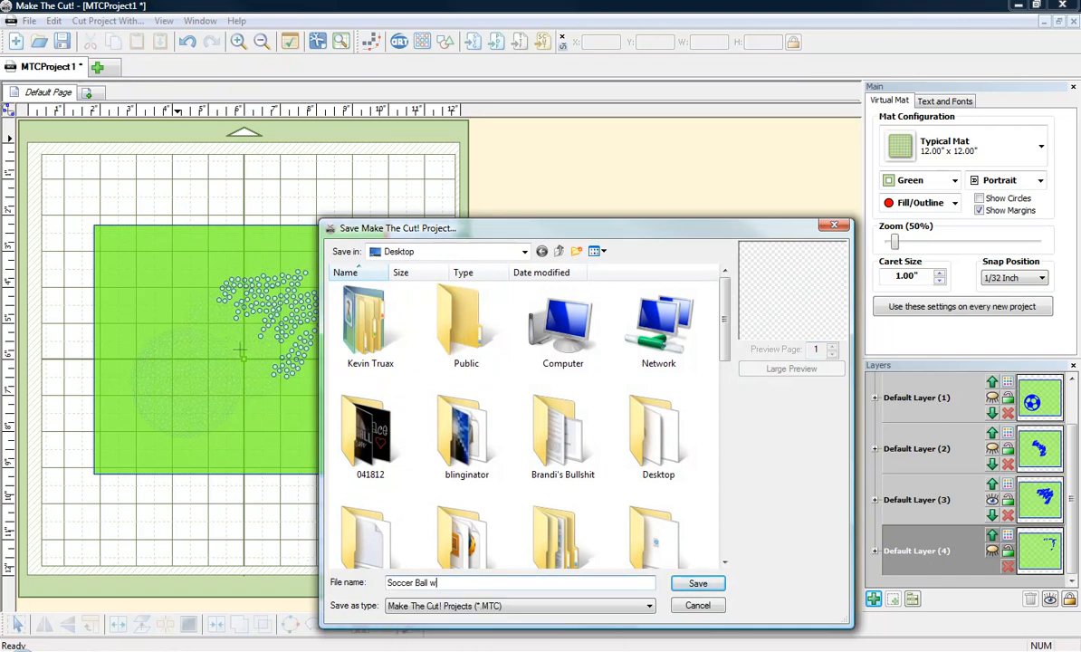
pyautogui.write('ith Flames')
pyautogui.click(698, 586)
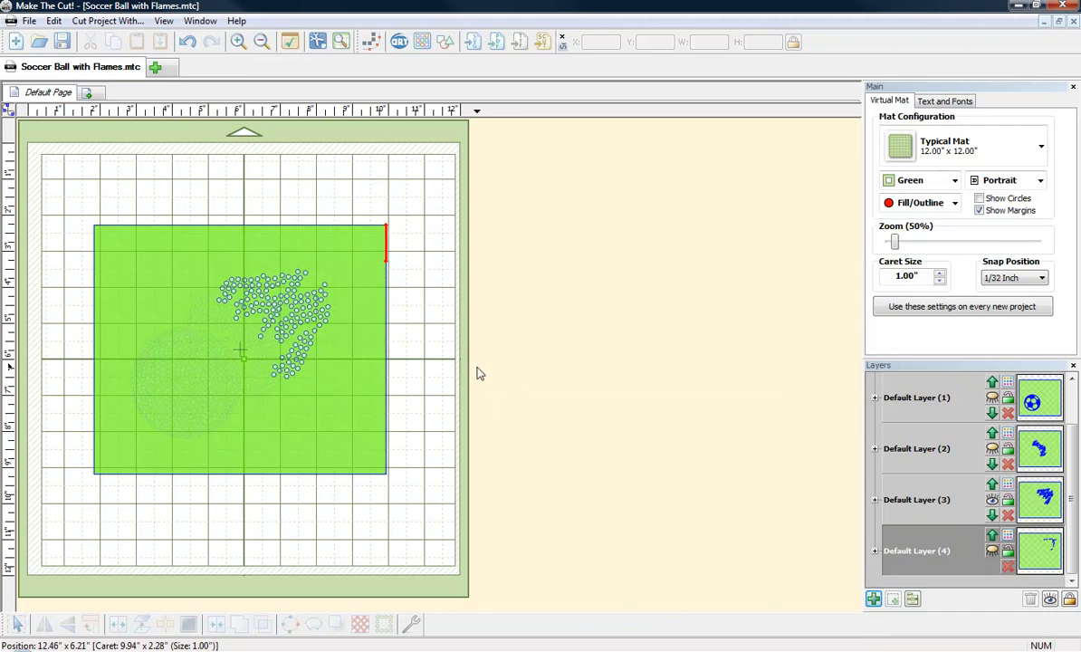